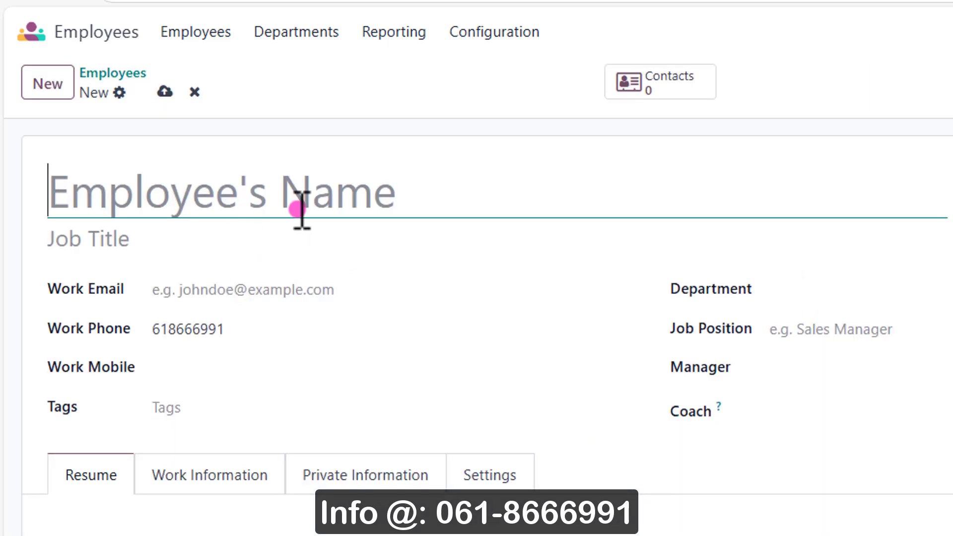
# - Enter the employee's full name and upload the cartoon face picture from the Desktop folder as the profile photo
pyautogui.write('Jam')
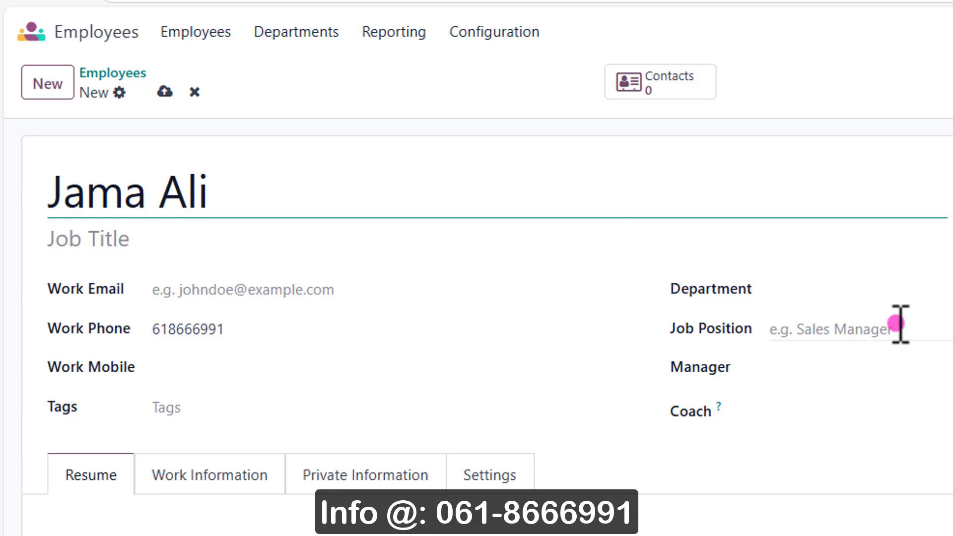
pyautogui.moveTo(817, 296)
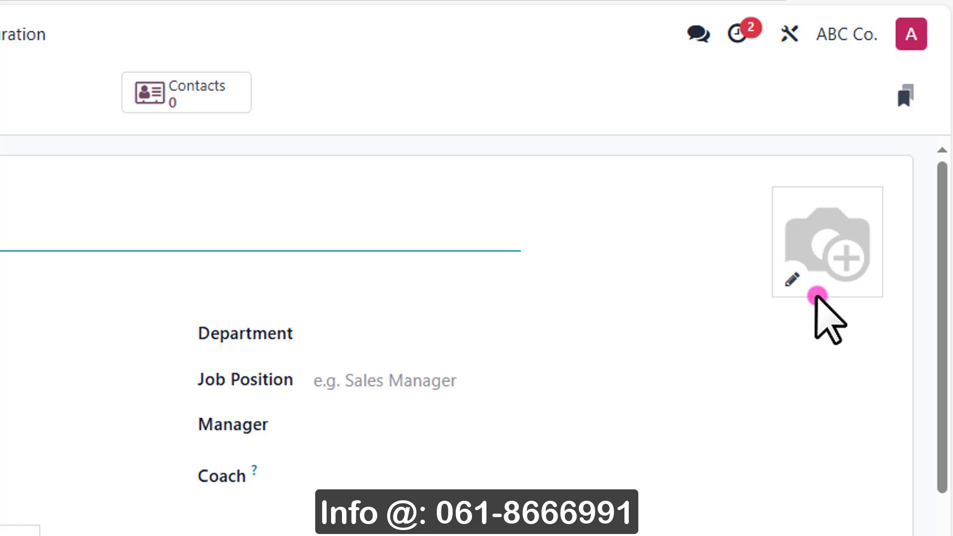
pyautogui.click(791, 279)
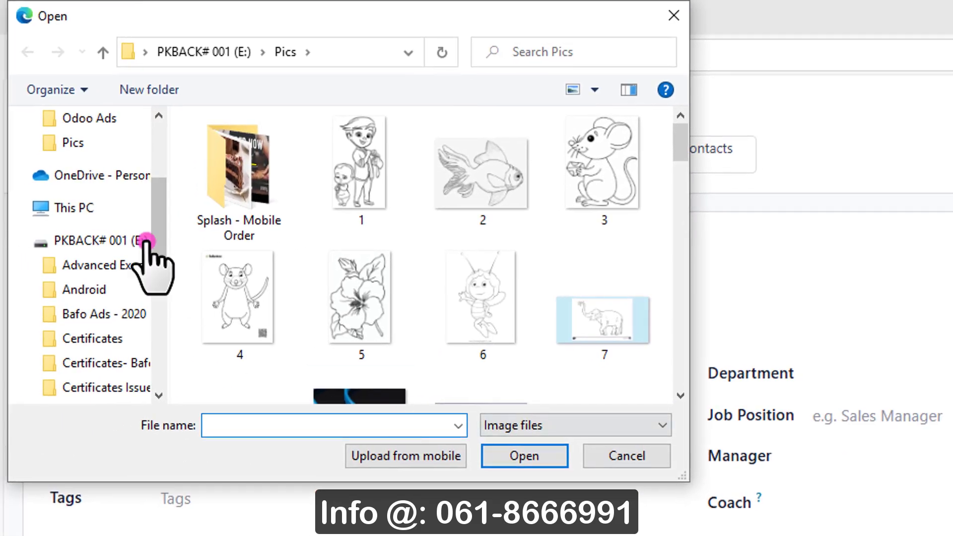
pyautogui.click(65, 201)
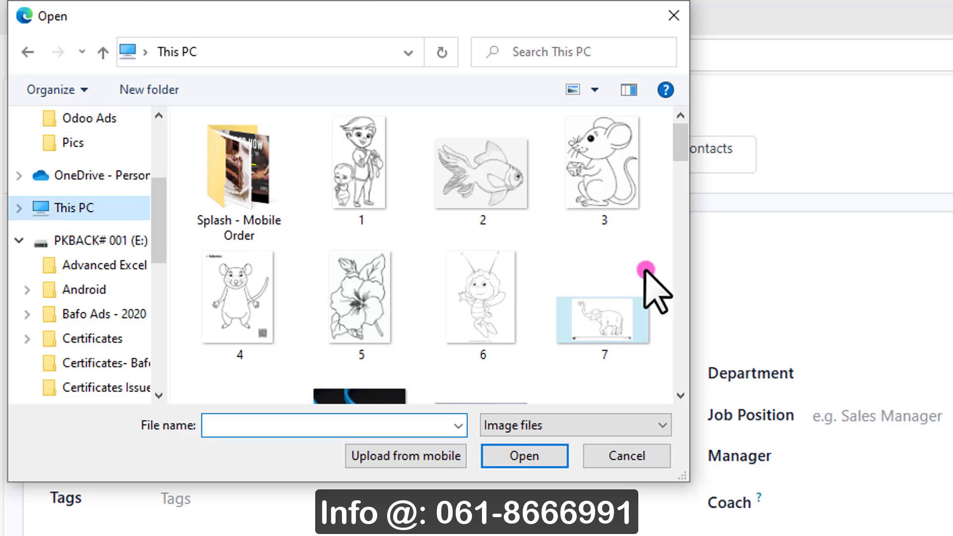
pyautogui.moveTo(686, 174); pyautogui.dragTo(685, 348)
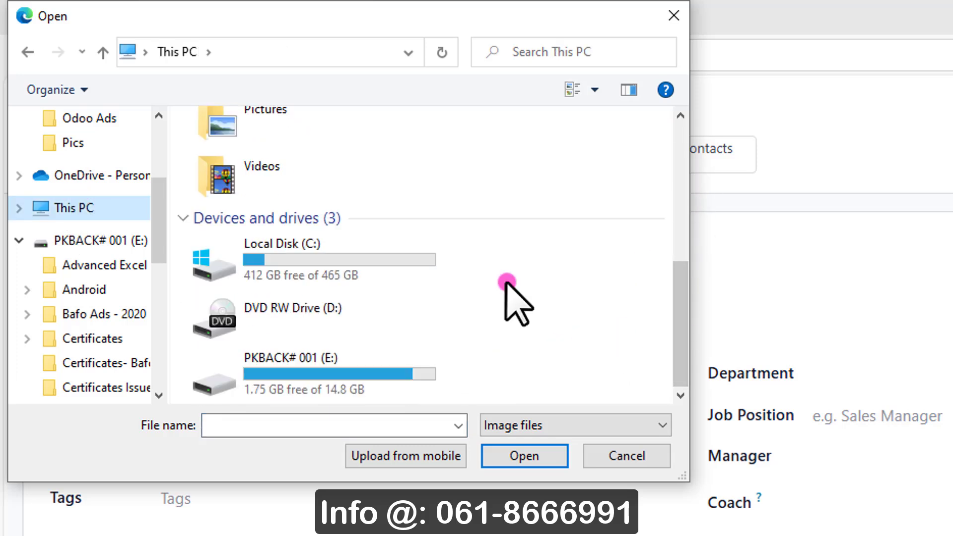
pyautogui.moveTo(162, 229); pyautogui.dragTo(158, 125)
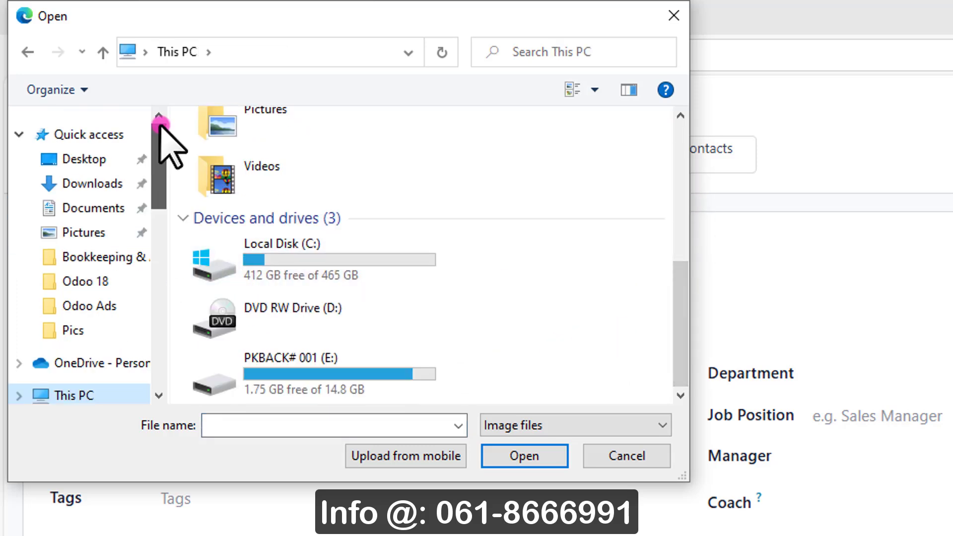
pyautogui.click(82, 160)
pyautogui.click(390, 223)
pyautogui.click(525, 456)
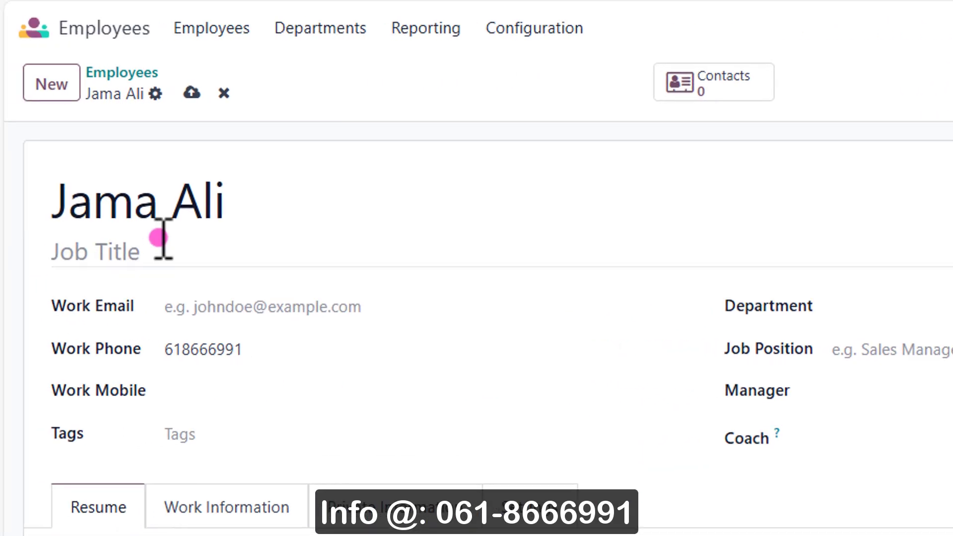
# - Enter Accounant as the employee's job title, leaving the work email and work mobile blank
pyautogui.click(166, 249)
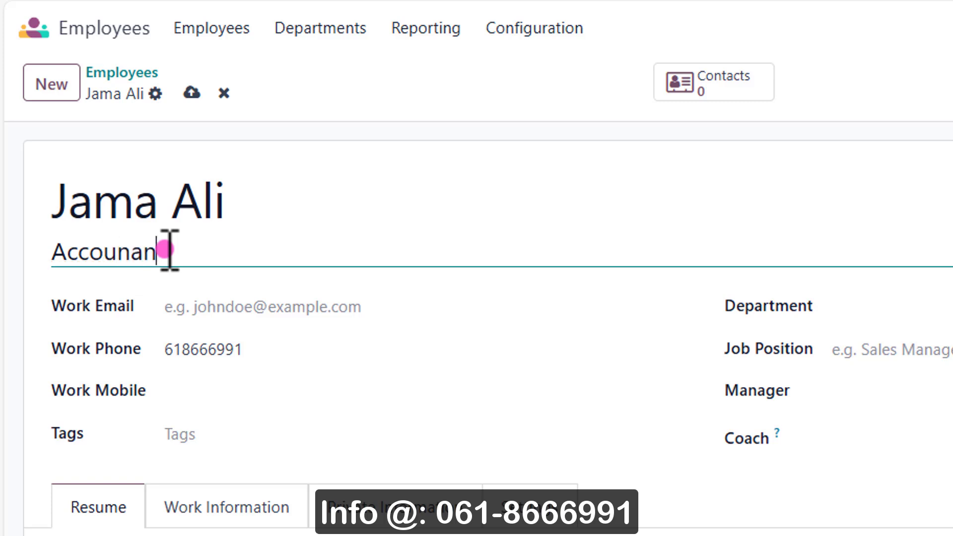
pyautogui.click(260, 308)
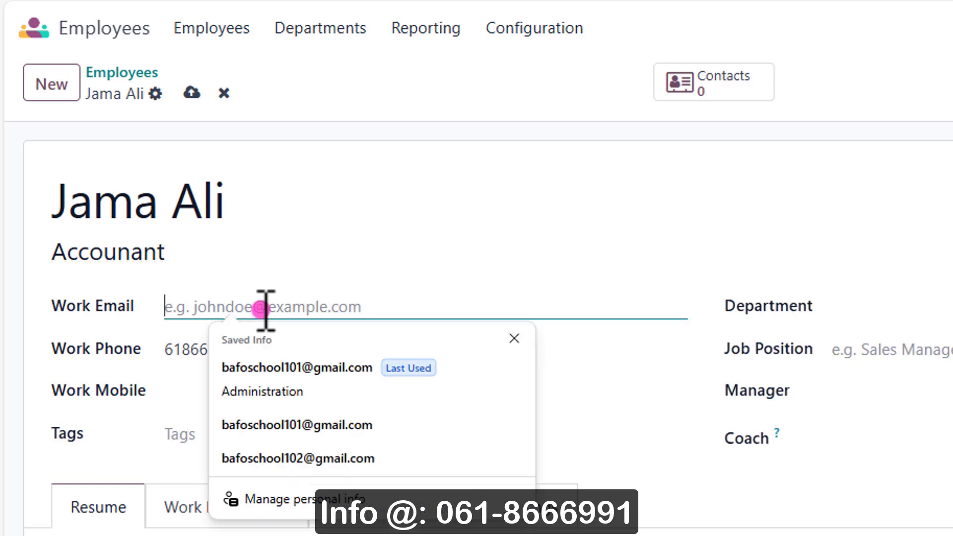
pyautogui.rightClick(144, 255)
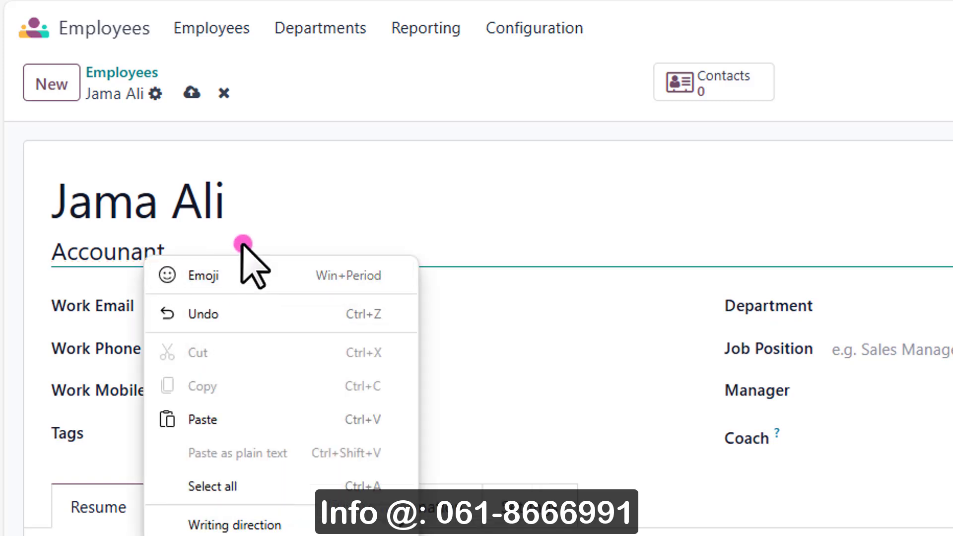
pyautogui.click(268, 264)
pyautogui.click(262, 307)
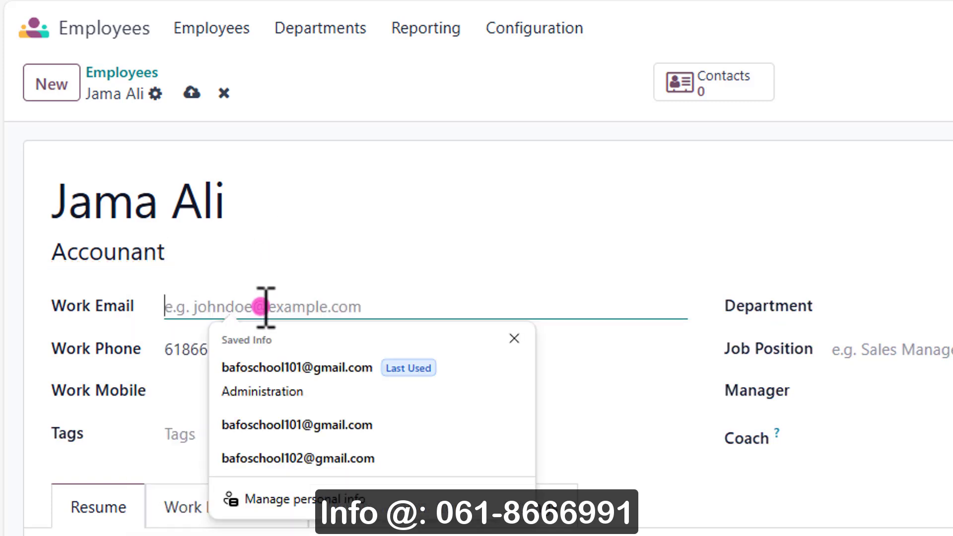
pyautogui.click(184, 349)
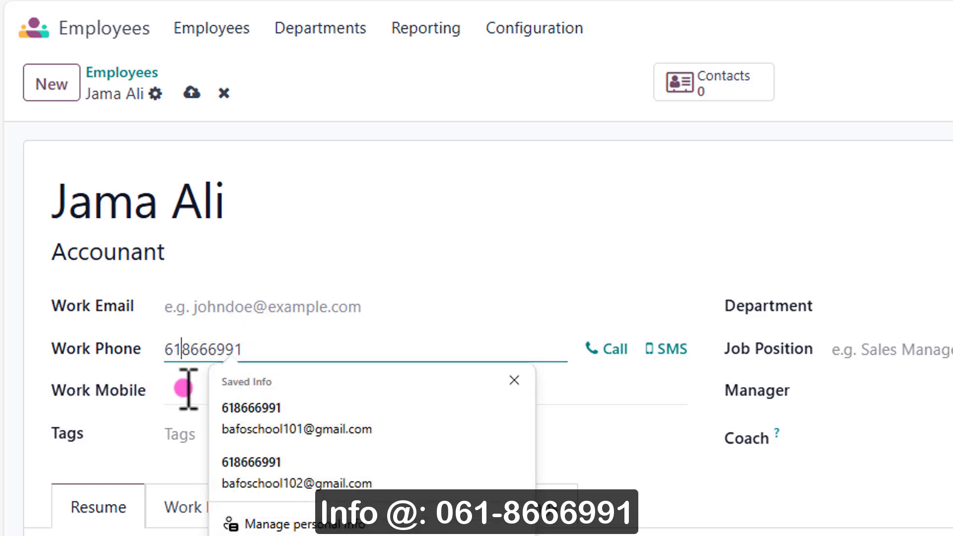
pyautogui.click(186, 389)
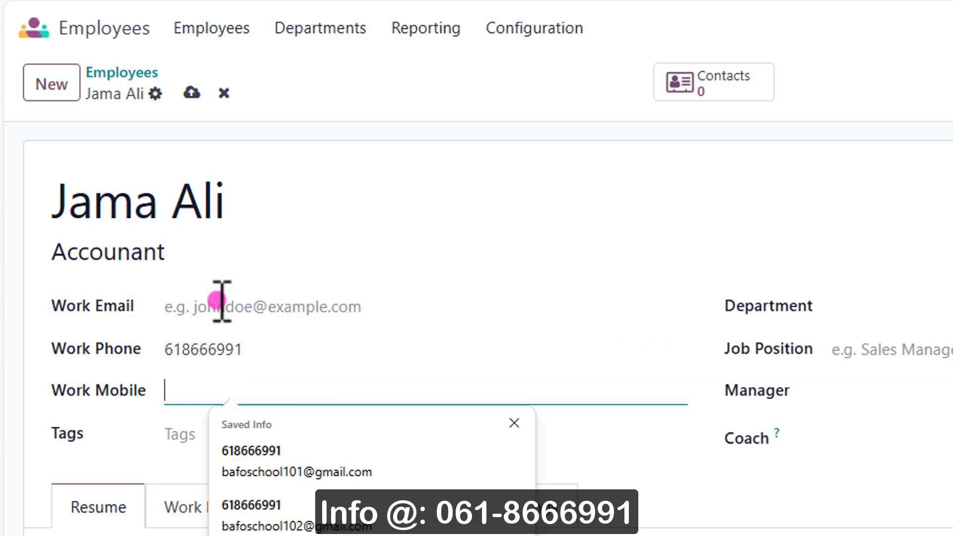
# - Assign the employee to the Administration / Finance department and create the job position Accountant
pyautogui.click(820, 312)
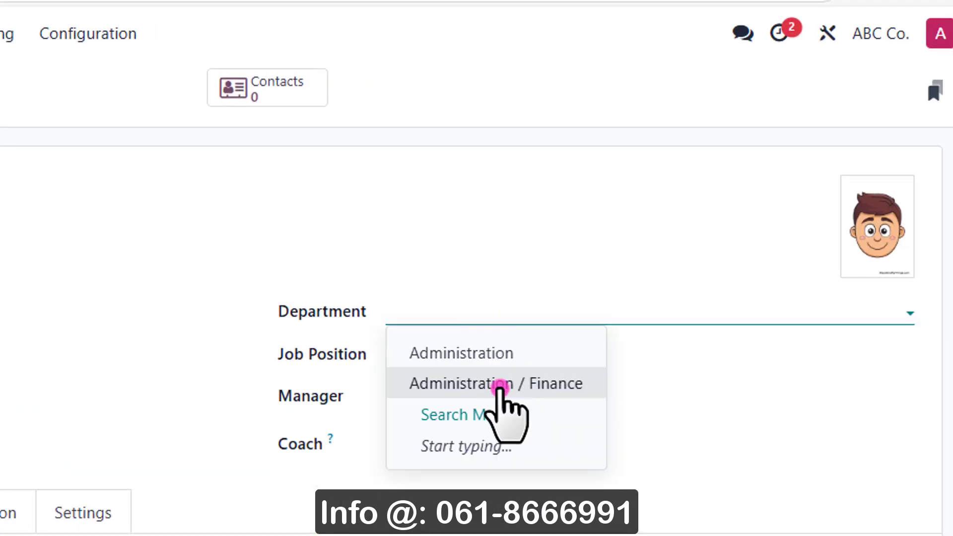
pyautogui.click(571, 385)
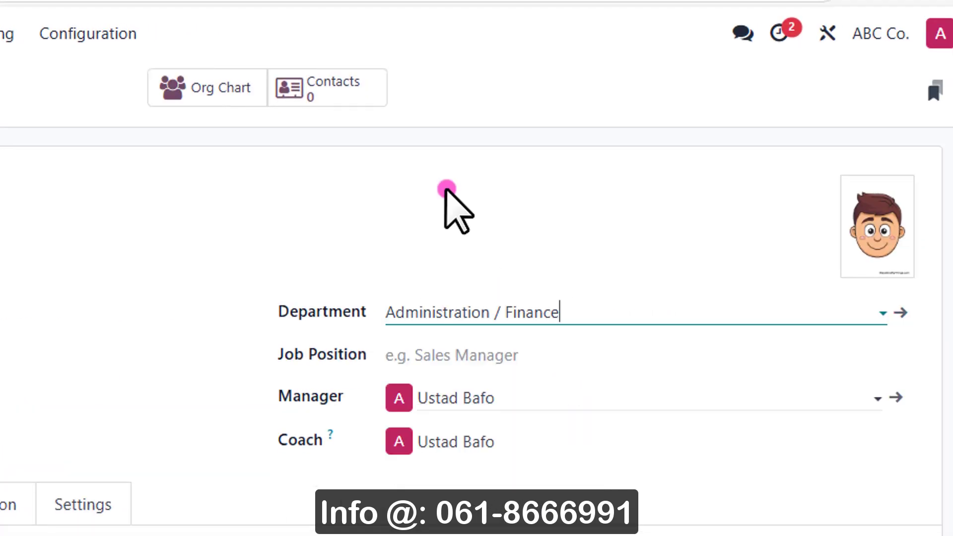
pyautogui.click(537, 354)
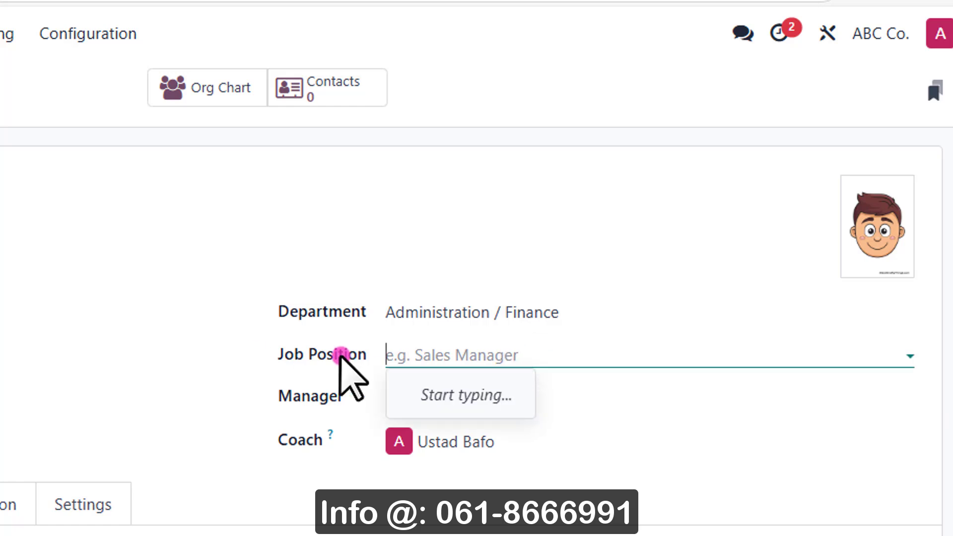
pyautogui.write('Ac')
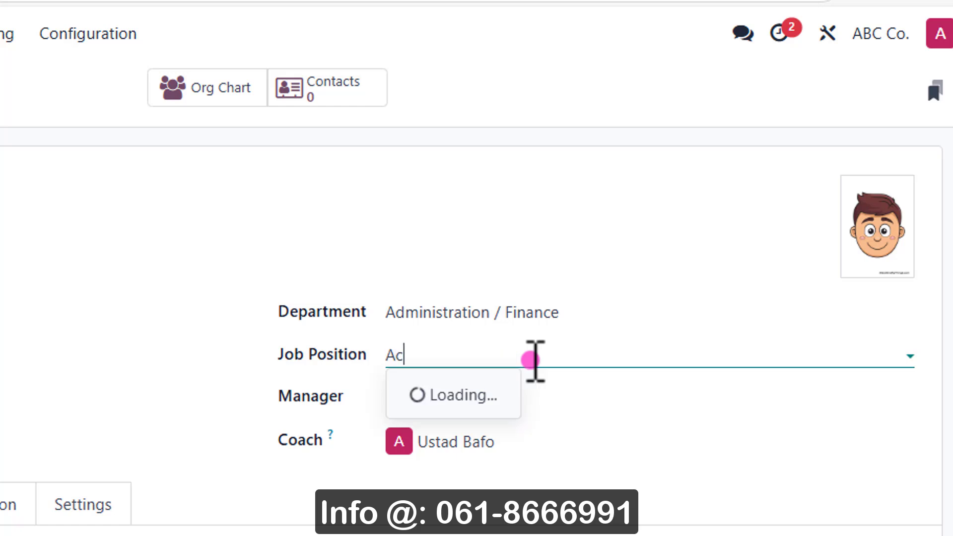
pyautogui.write('countant')
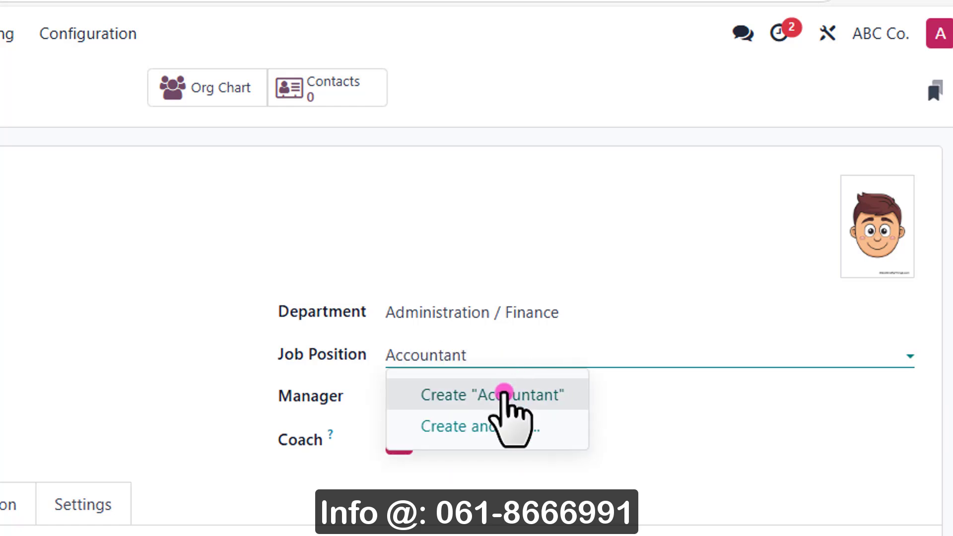
pyautogui.click(504, 391)
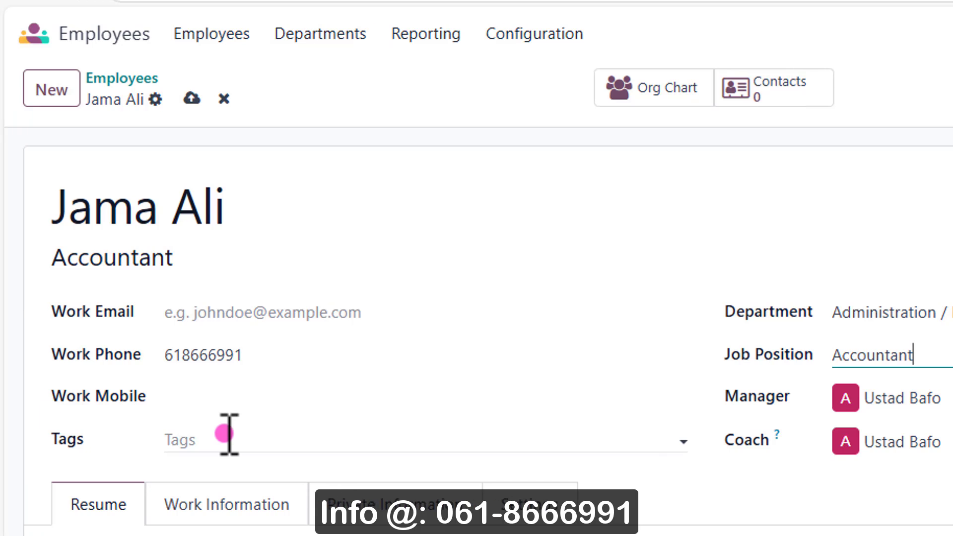
# - Create an Employee tag for this employee and change the tag's colour to yellow
pyautogui.click(229, 434)
pyautogui.write('Em')
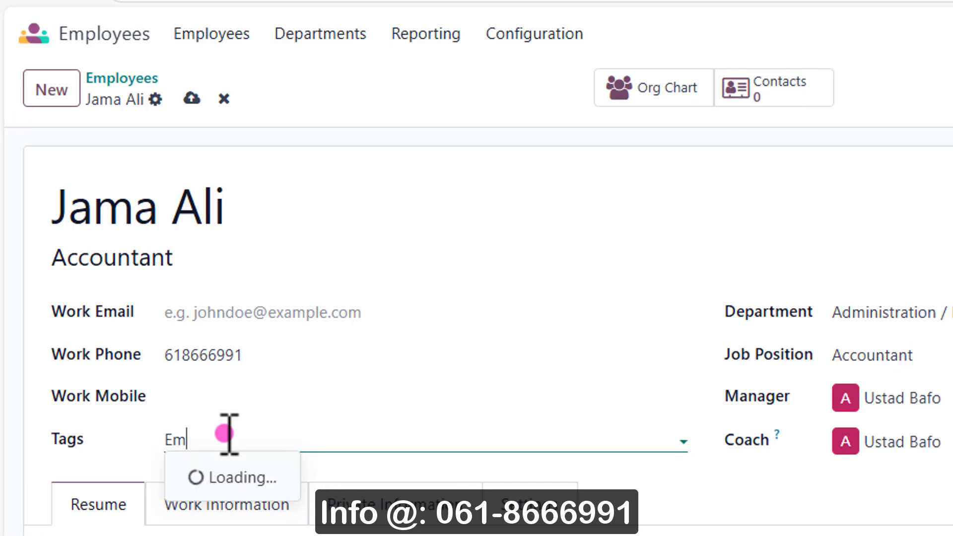
pyautogui.write('ployee')
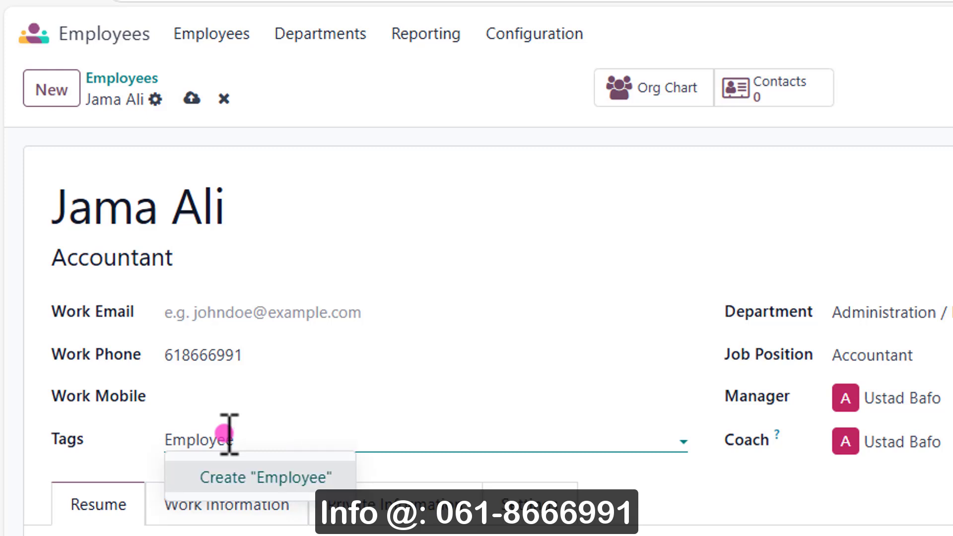
pyautogui.click(266, 477)
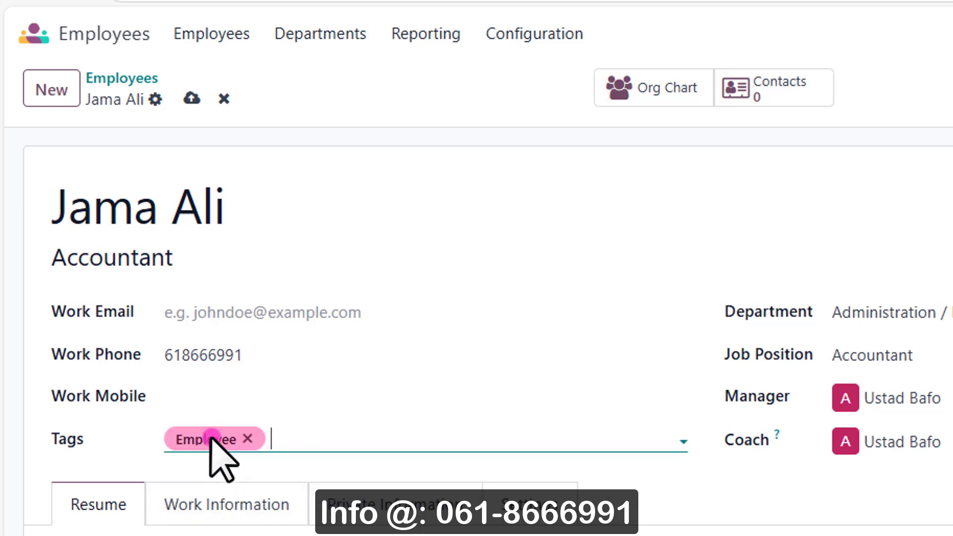
pyautogui.click(219, 437)
pyautogui.click(213, 479)
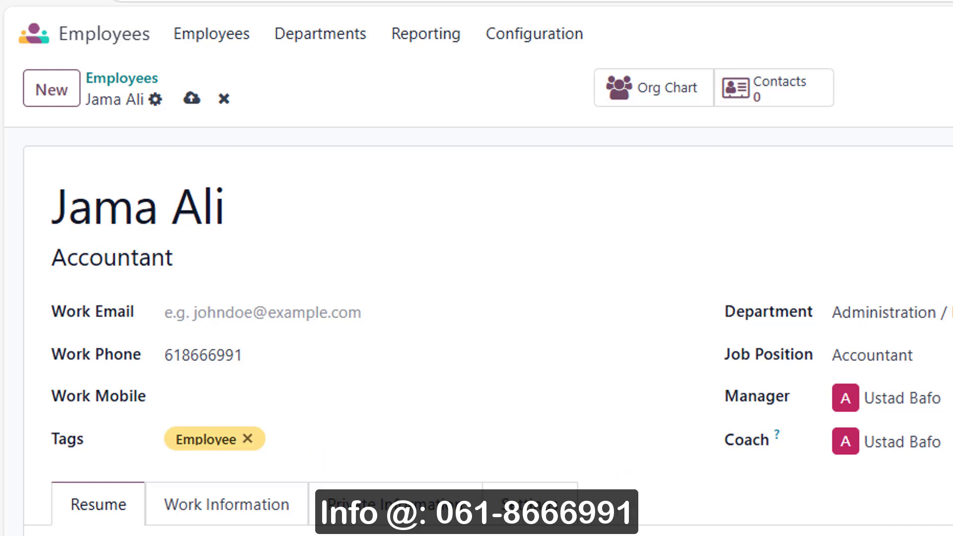
# - Examine the employee's Resume, Work Information, Private Information and Settings sections for the fields they offer
pyautogui.scroll(-3, 476, 323)
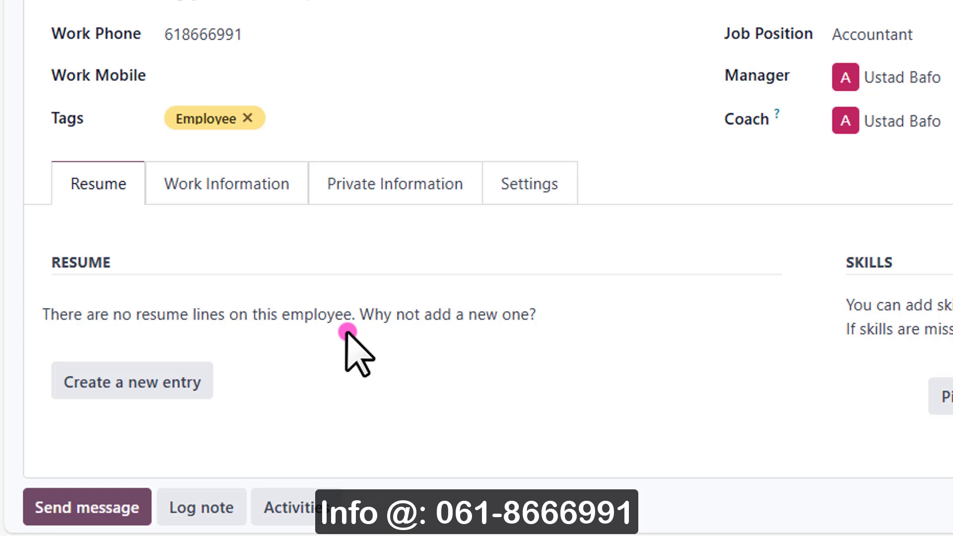
pyautogui.click(221, 185)
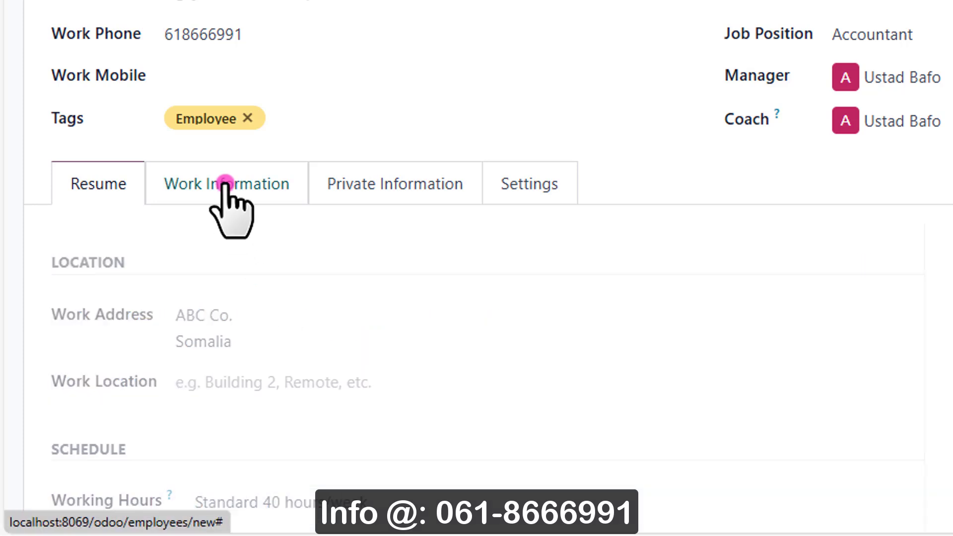
pyautogui.click(404, 183)
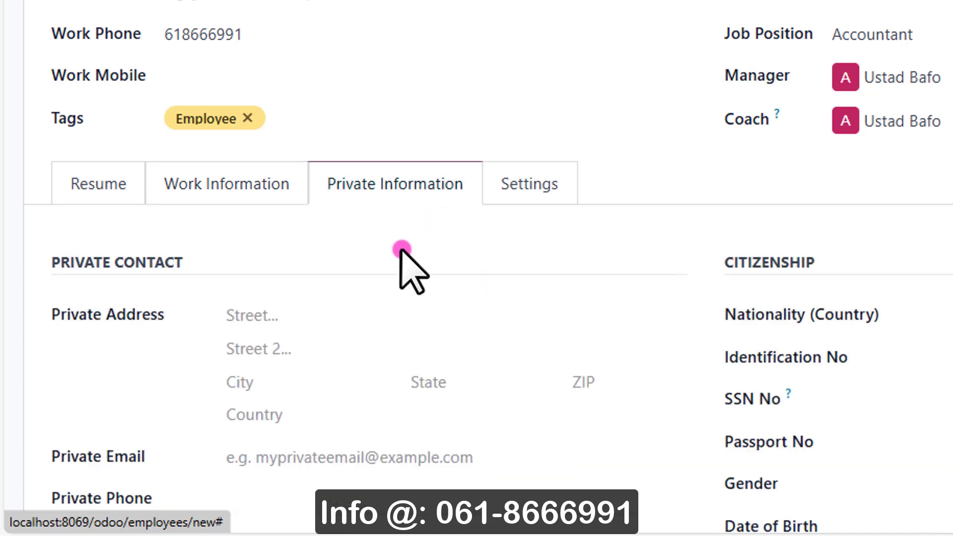
pyautogui.click(525, 190)
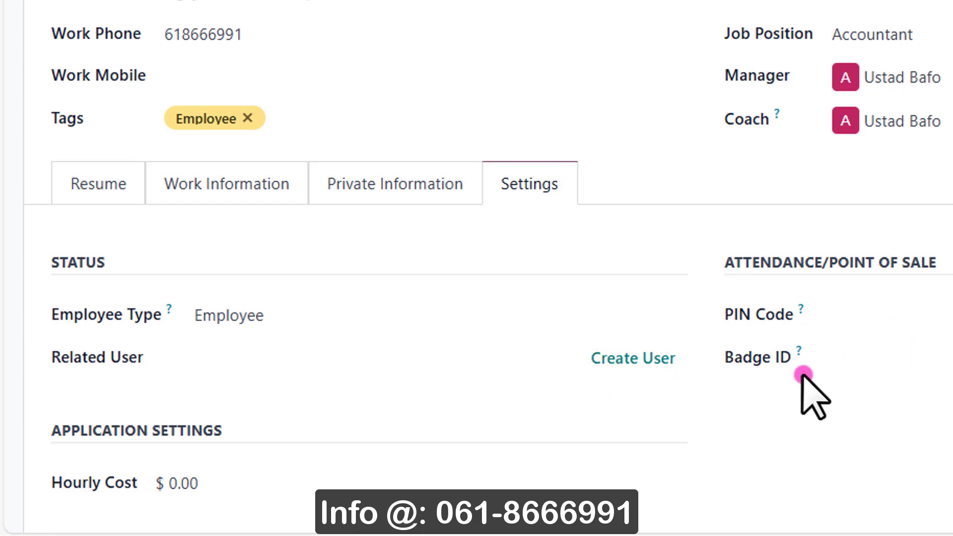
pyautogui.scroll(-3, 477, 269)
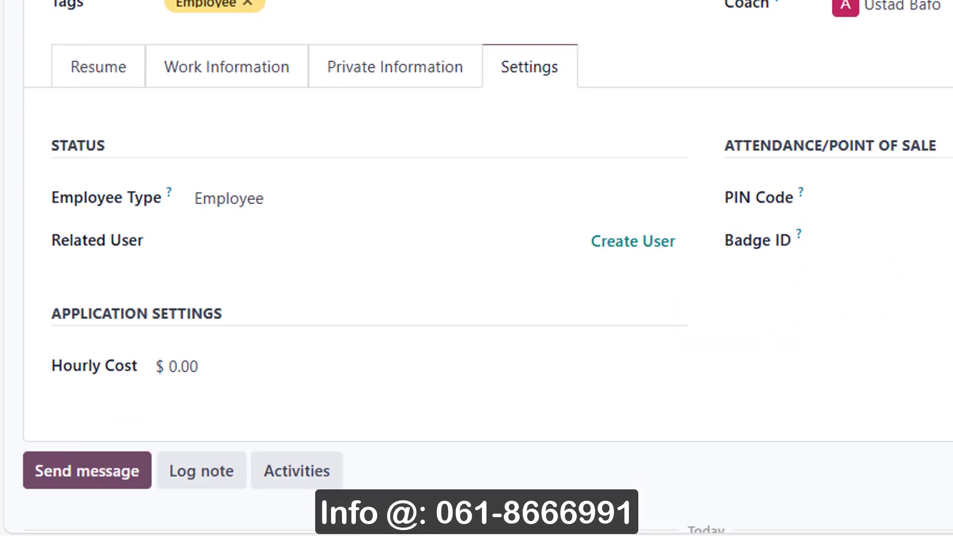
pyautogui.scroll(6, 476, 268)
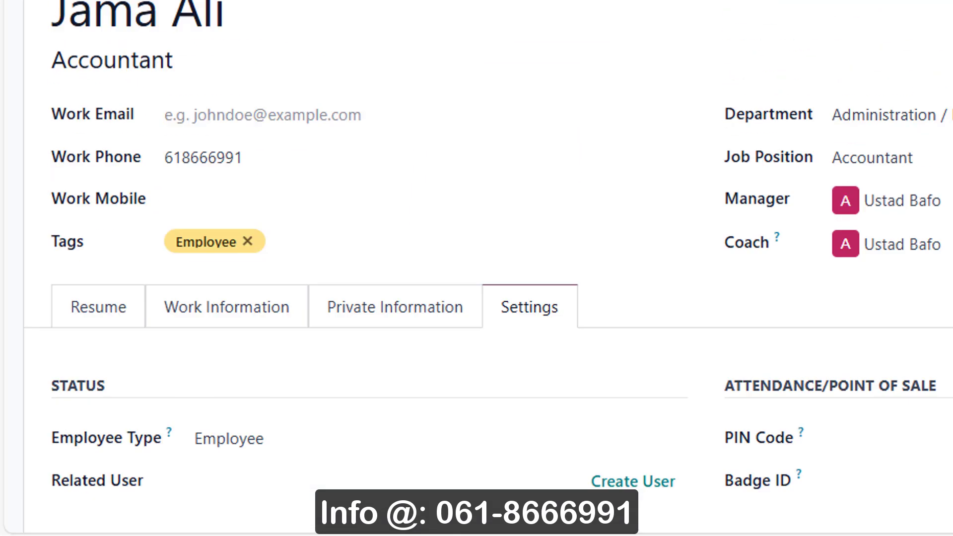
# - Return to the employee's Resume section and save the new employee record
pyautogui.click(75, 352)
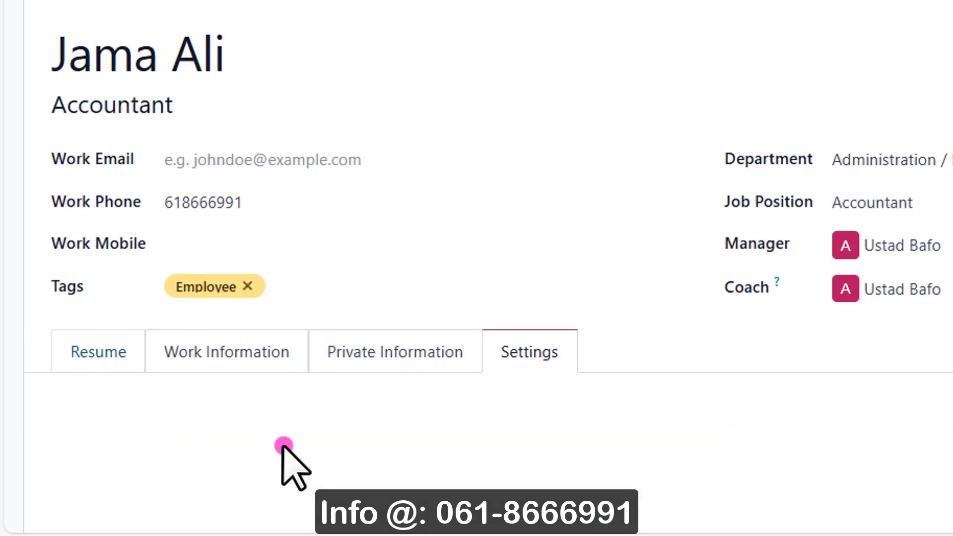
pyautogui.scroll(-1, 476, 268)
pyautogui.scroll(-2, 476, 269)
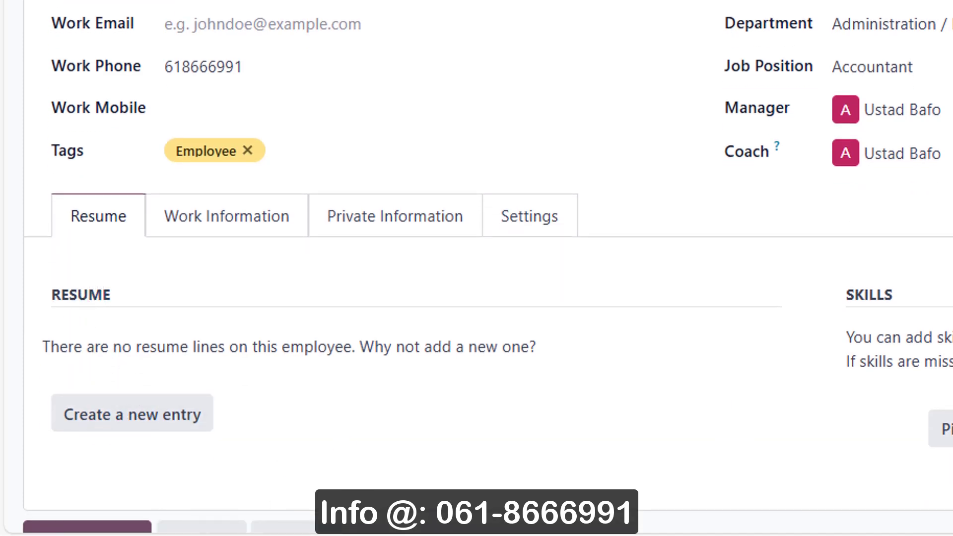
pyautogui.scroll(5, 477, 269)
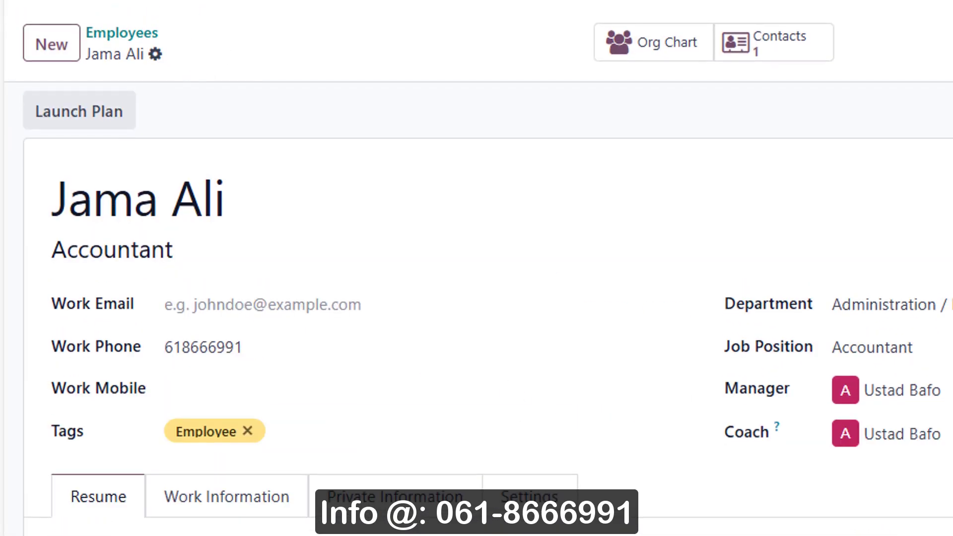
# - Start a new resume line for the employee with type Education and display type Certification
pyautogui.scroll(-5, 477, 268)
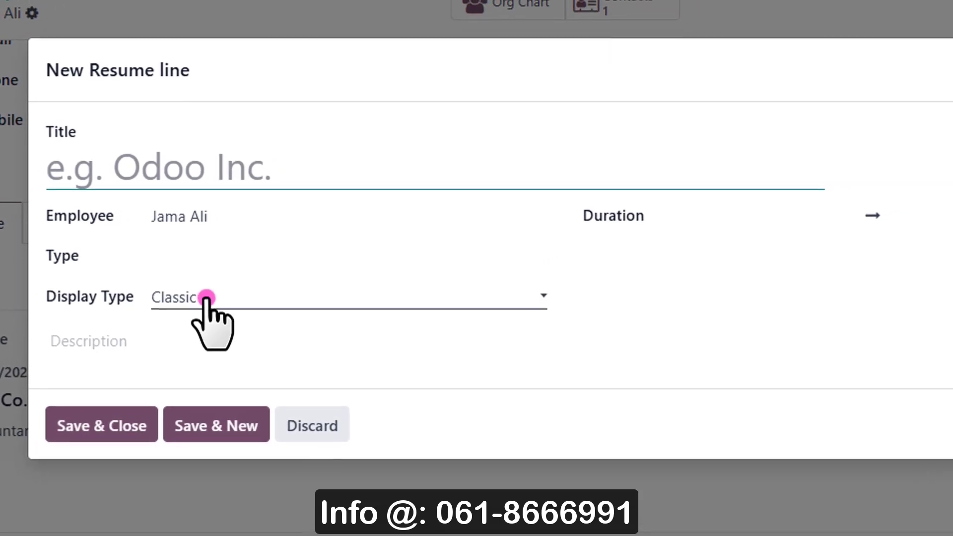
pyautogui.click(215, 259)
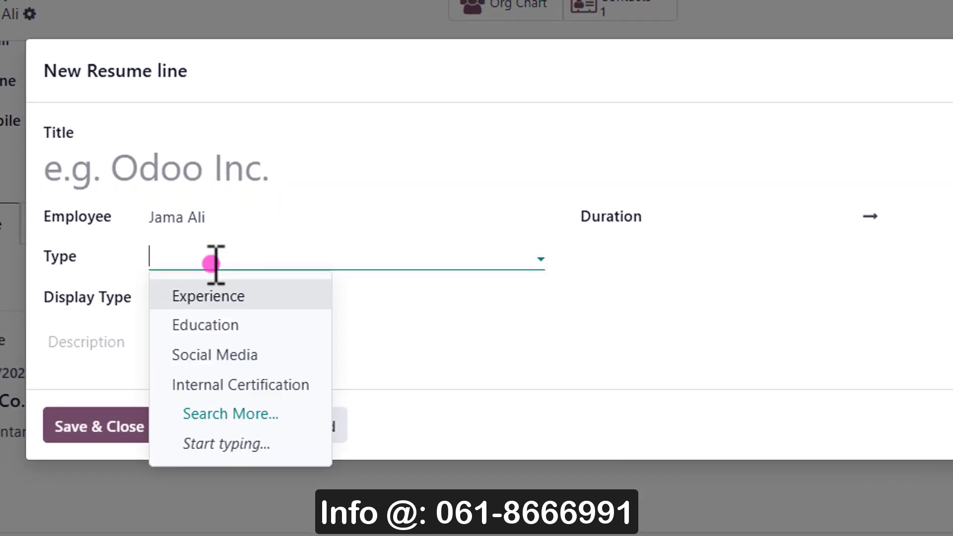
pyautogui.click(217, 324)
pyautogui.click(206, 301)
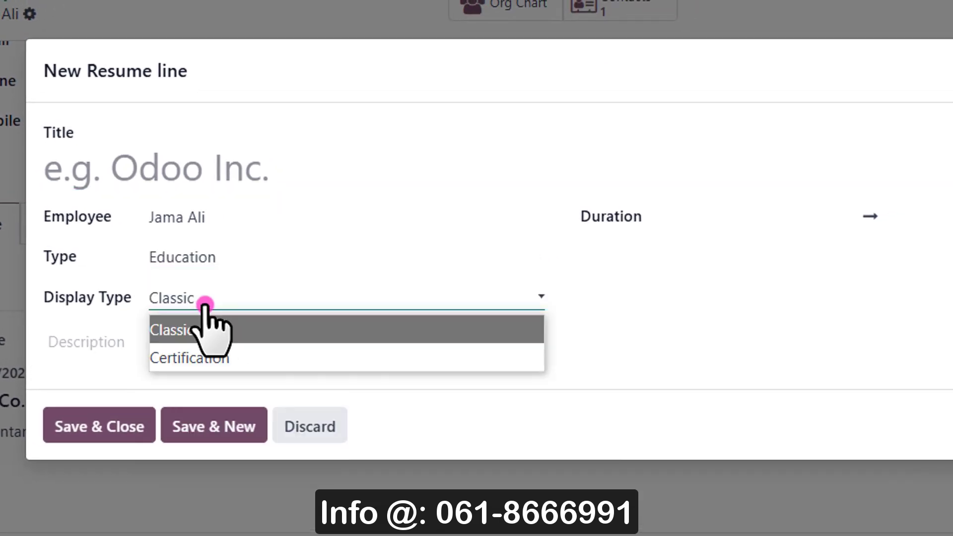
pyautogui.click(217, 357)
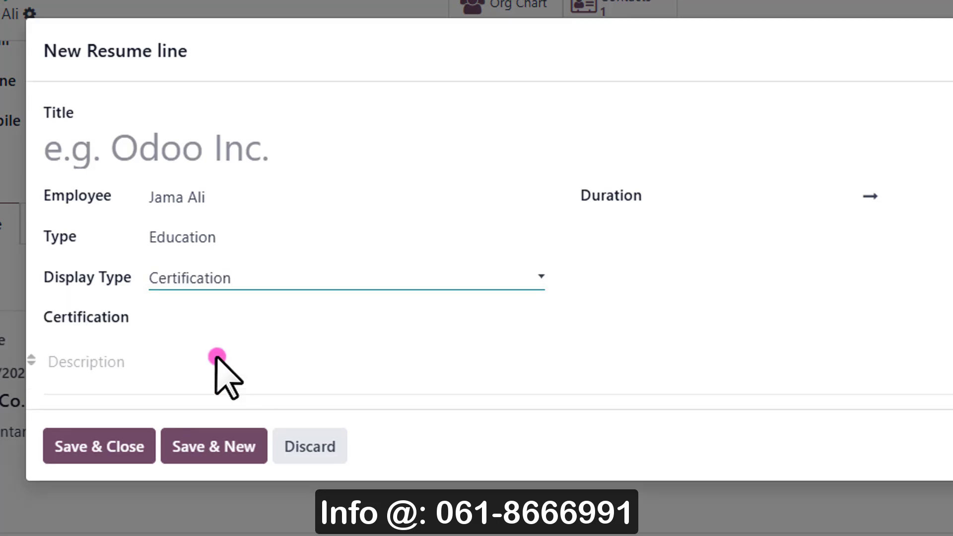
# - Create the certification BA Accounting and assign it to the new resume line
pyautogui.click(221, 321)
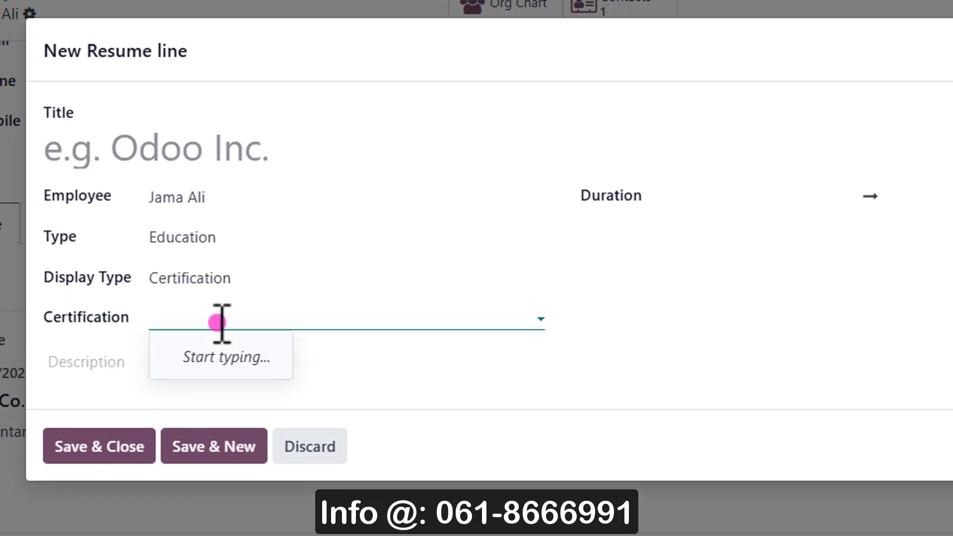
pyautogui.write('BA')
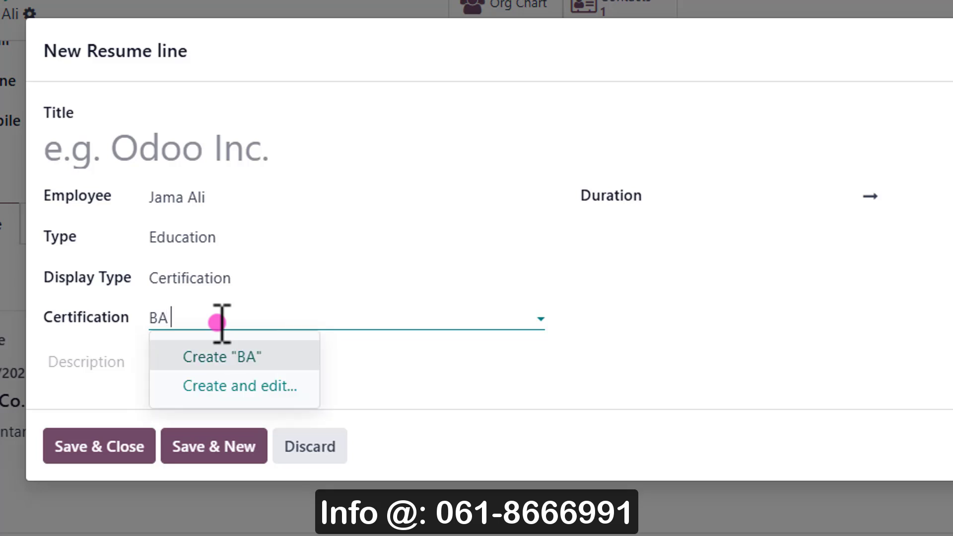
pyautogui.write(' Accountin')
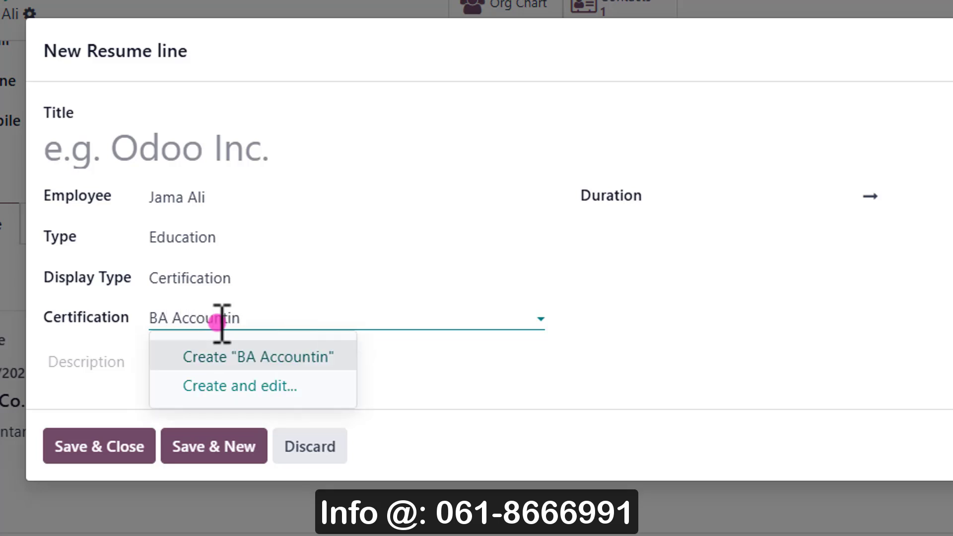
pyautogui.write('g')
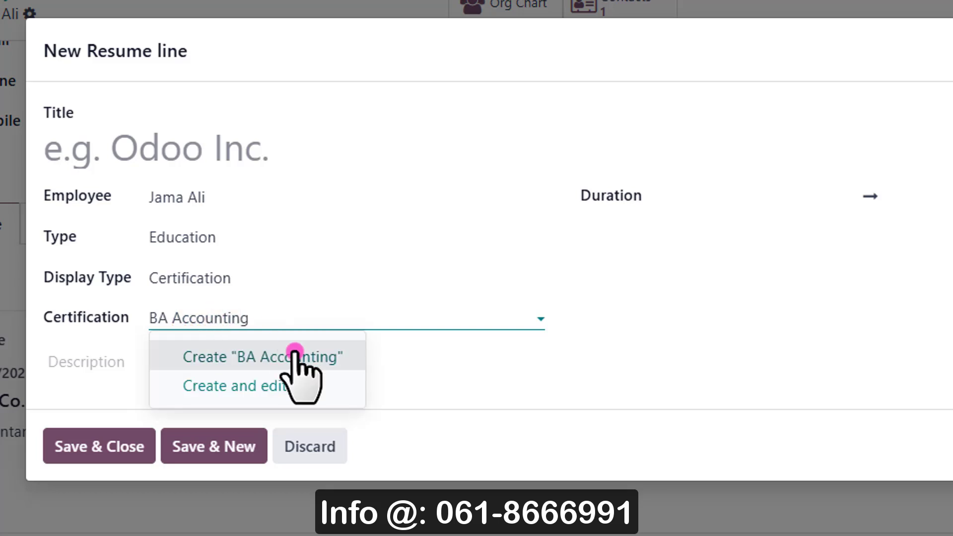
pyautogui.click(292, 362)
pyautogui.click(213, 365)
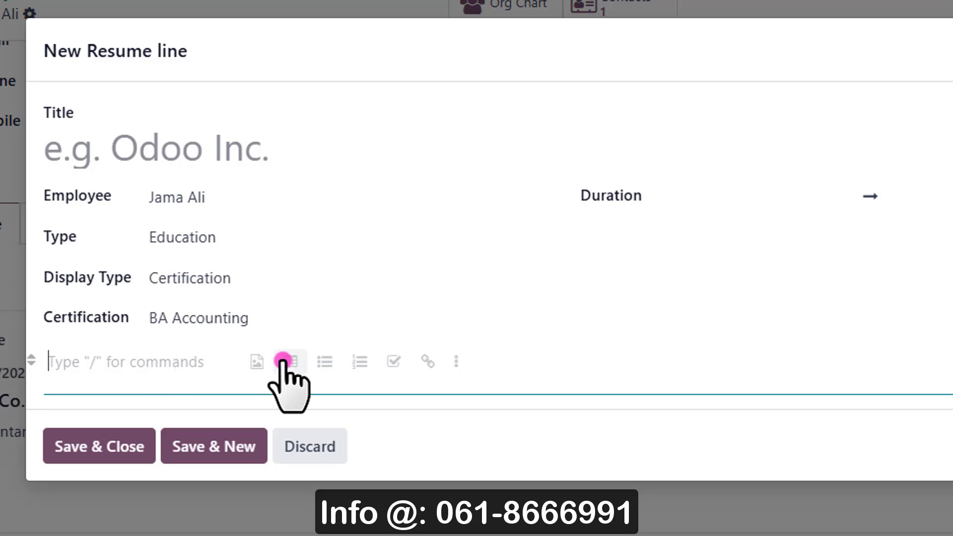
# - Set the start date of the education line's duration to 01/15/2020
pyautogui.click(707, 187)
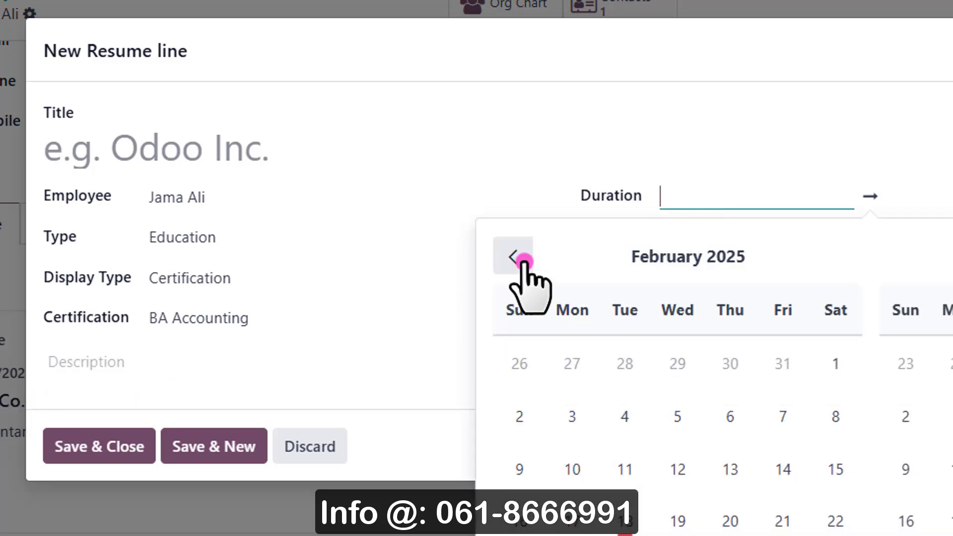
pyautogui.click(732, 258)
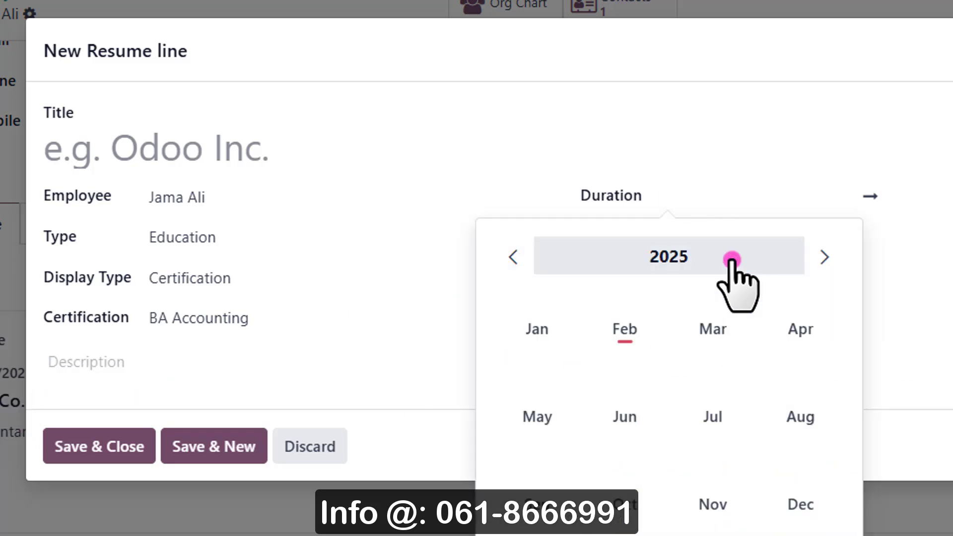
pyautogui.click(672, 254)
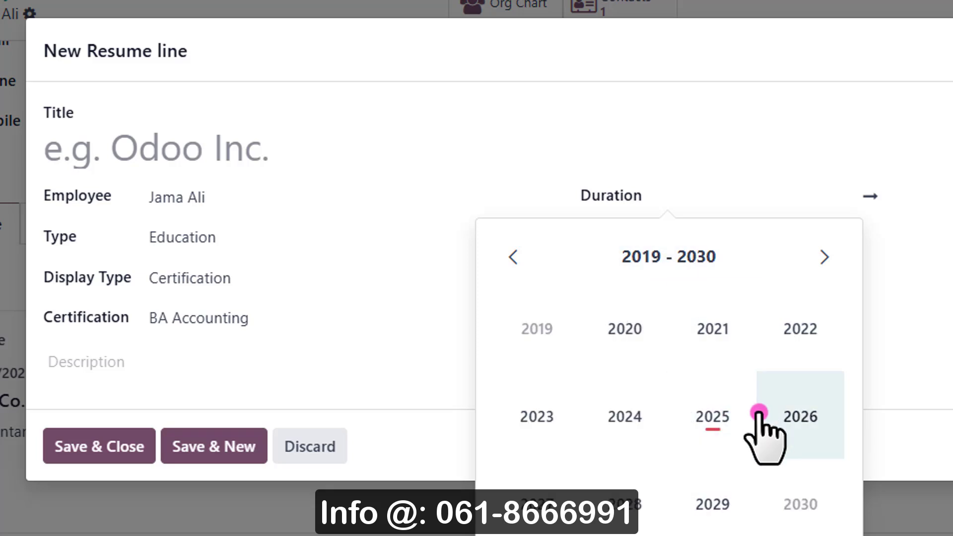
pyautogui.click(619, 327)
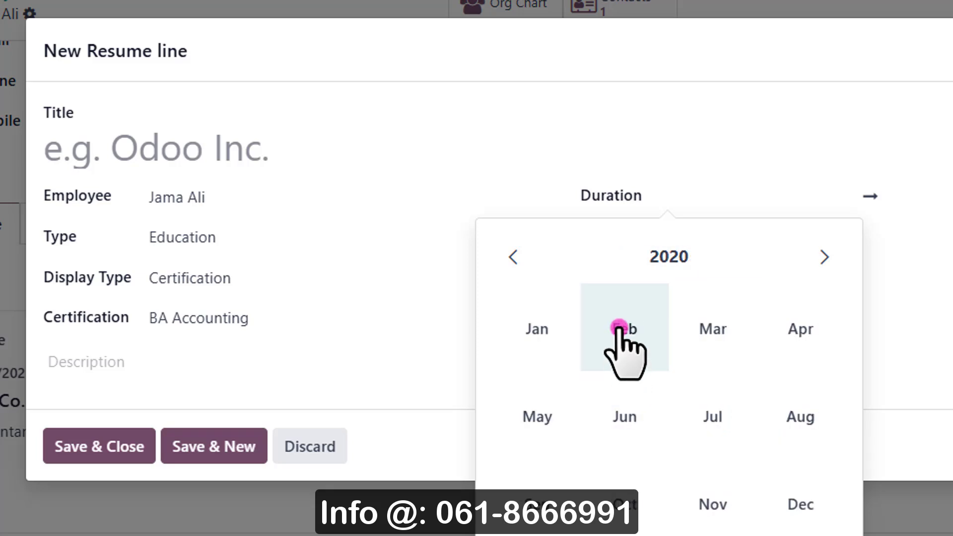
pyautogui.click(558, 361)
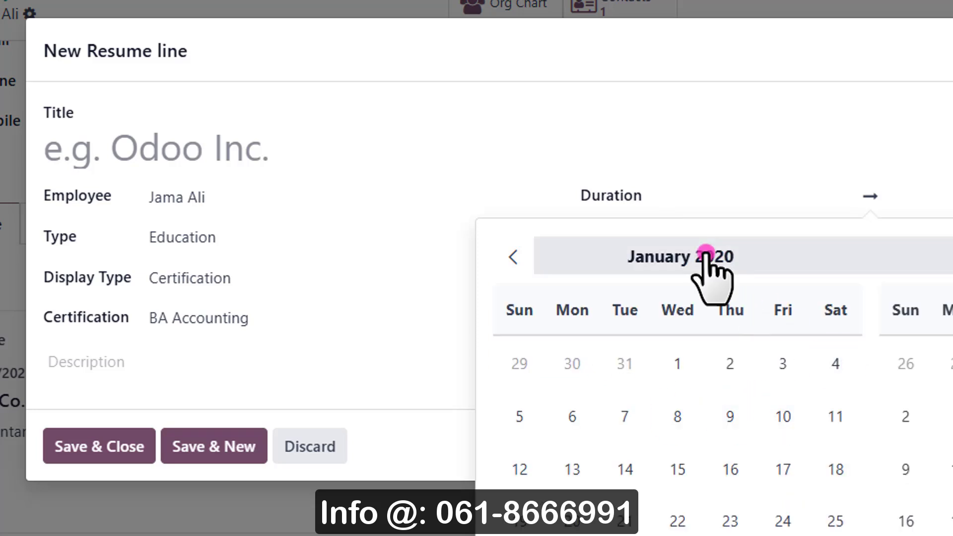
pyautogui.click(668, 258)
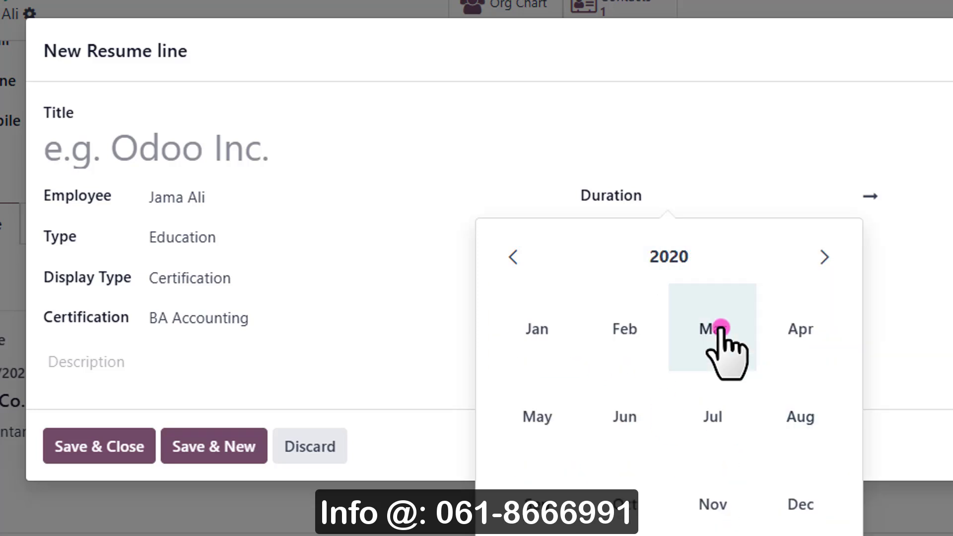
pyautogui.click(632, 362)
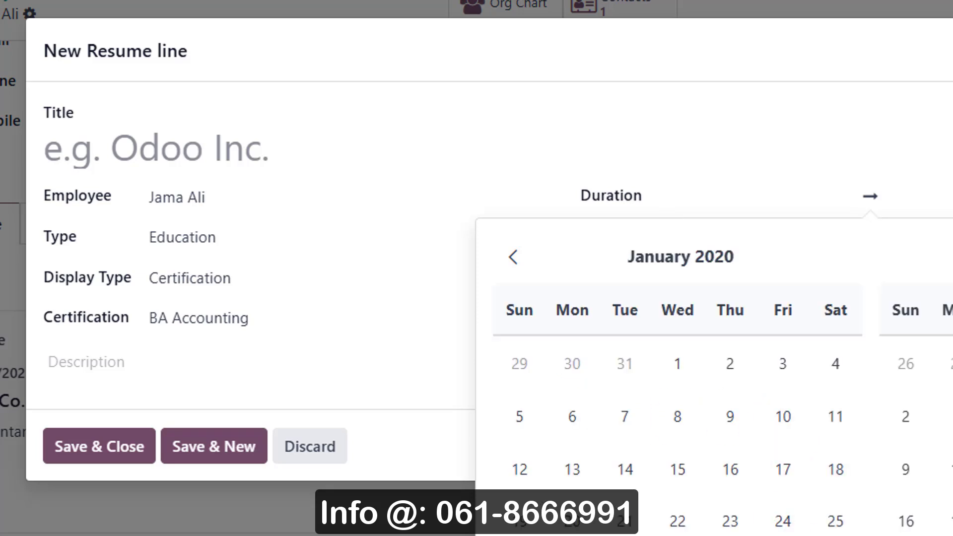
pyautogui.click(663, 469)
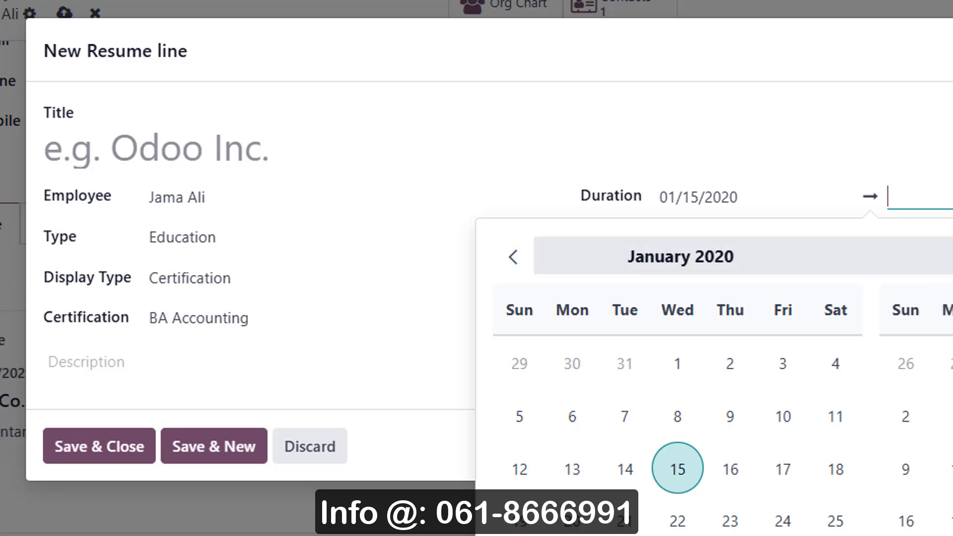
# - Set the end date of the education line's duration to 11/22/2024
pyautogui.click(944, 257)
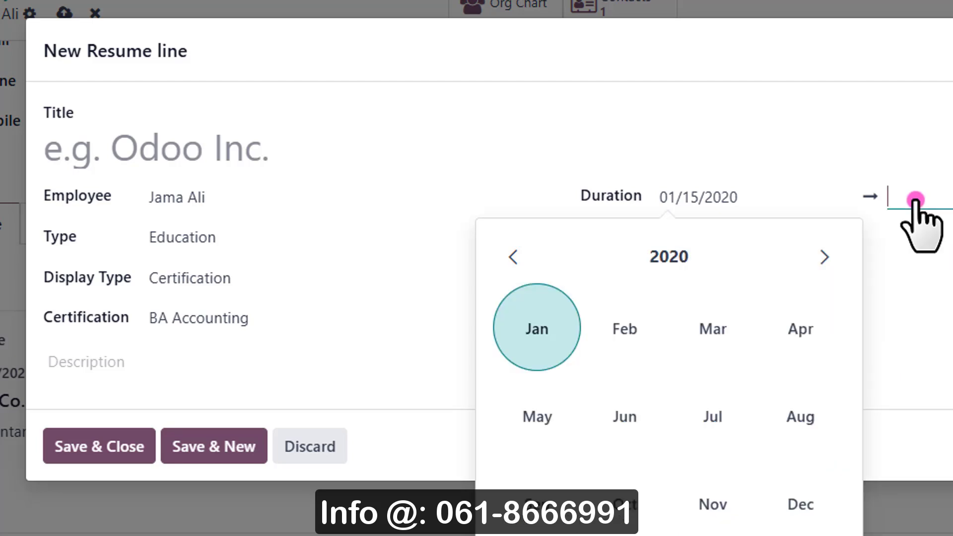
pyautogui.click(825, 257)
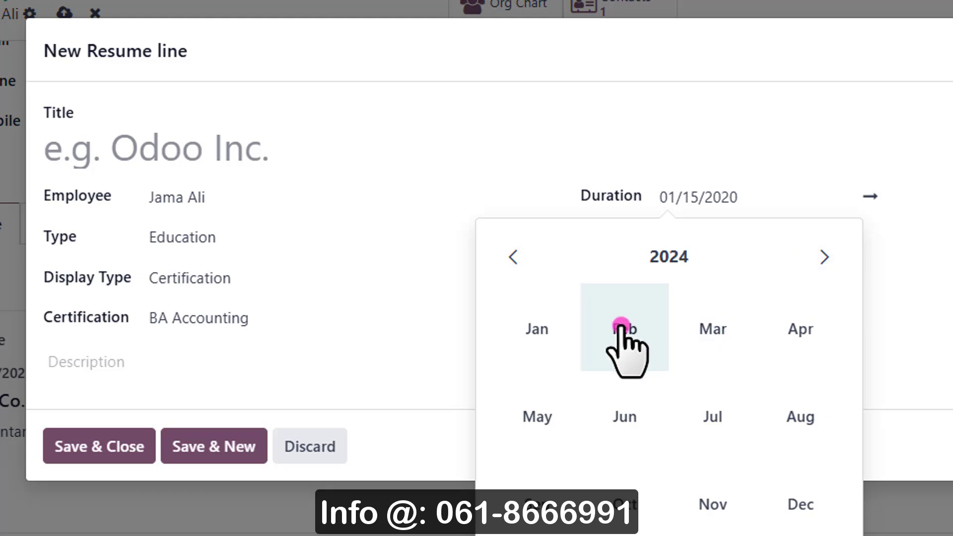
pyautogui.click(710, 502)
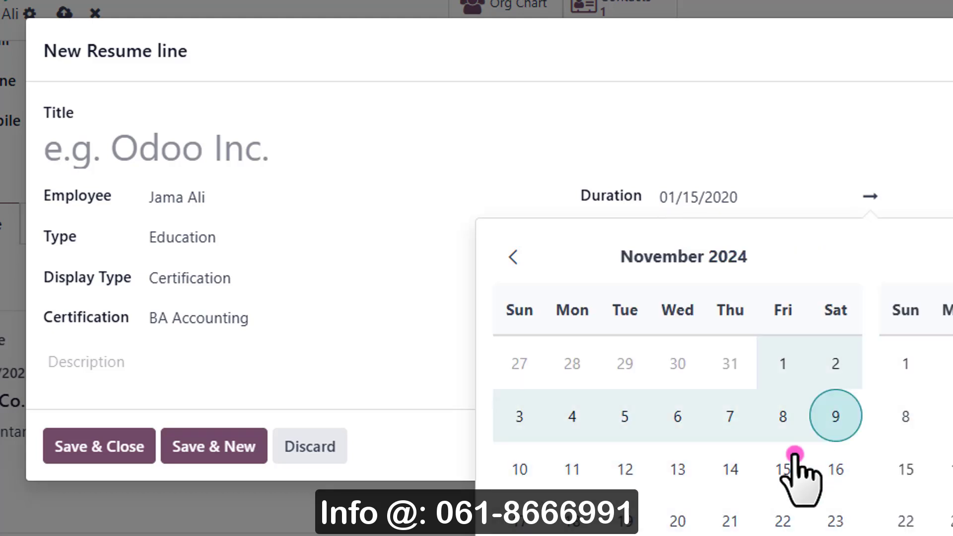
pyautogui.click(783, 519)
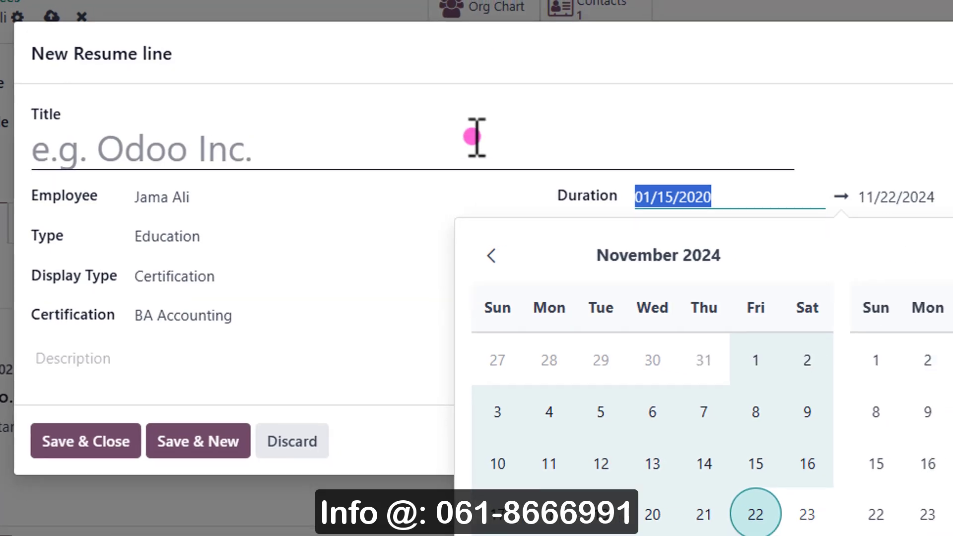
pyautogui.click(398, 398)
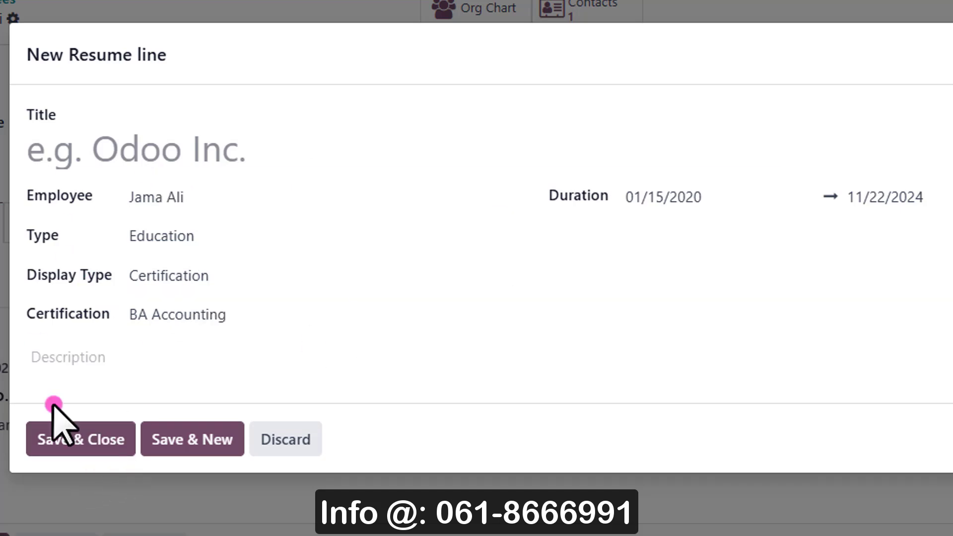
# - Title the education line BA In Accounting and save it to the employee's resume
pyautogui.click(92, 450)
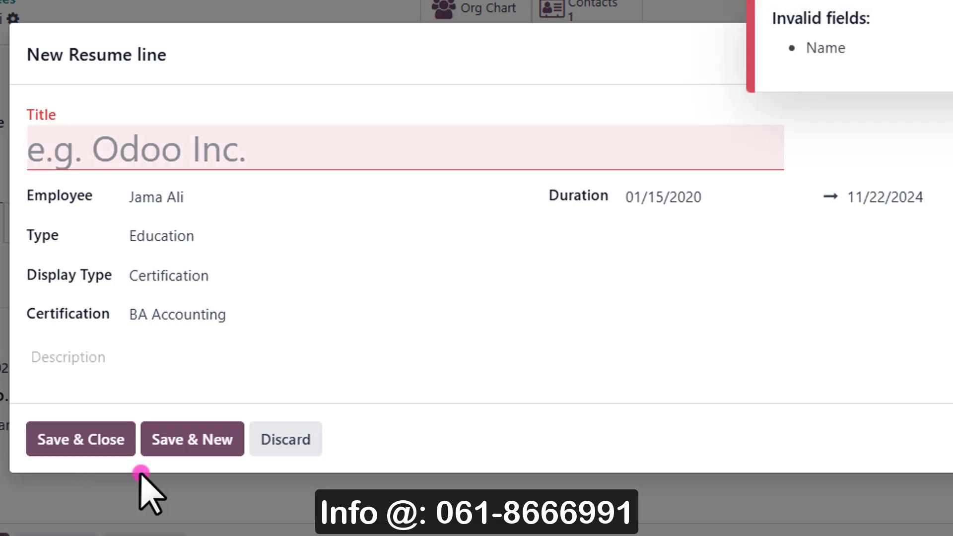
pyautogui.click(171, 151)
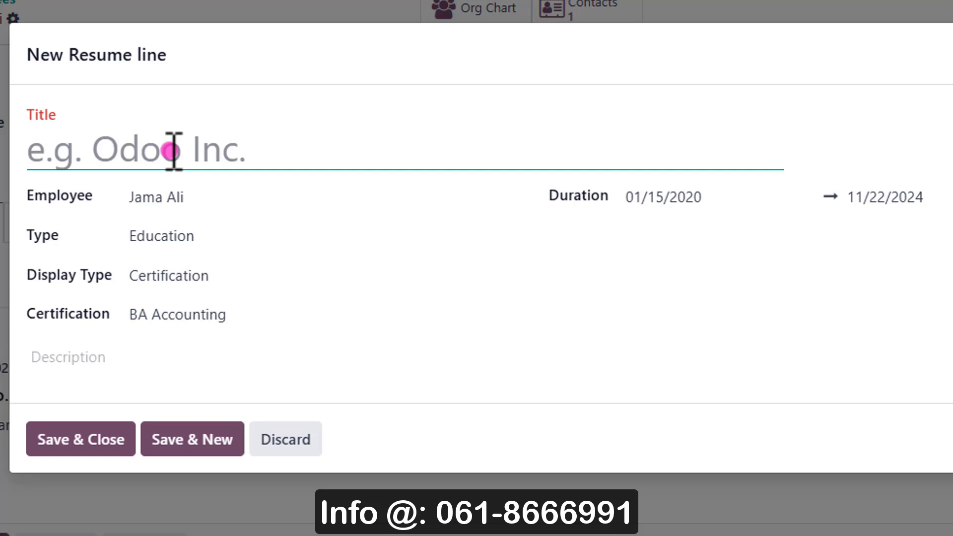
pyautogui.write('B')
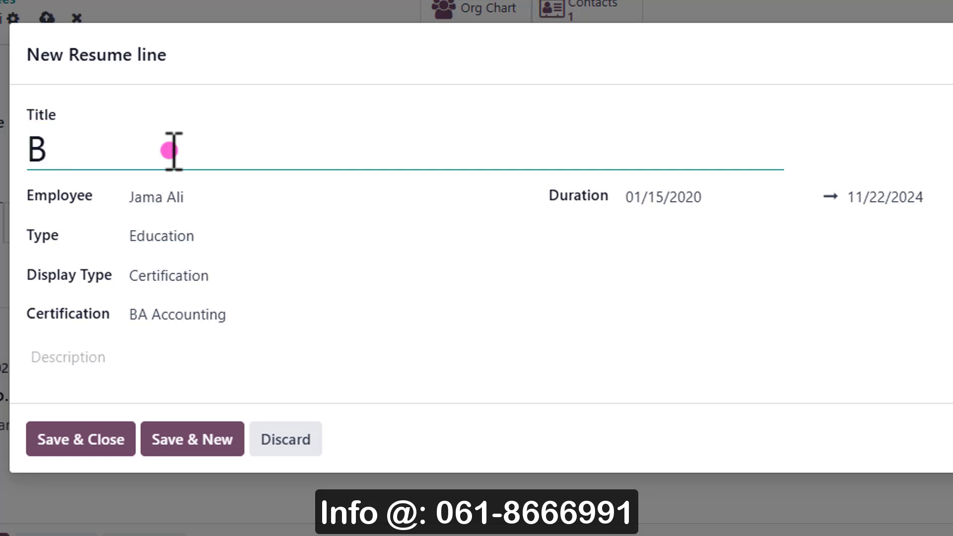
pyautogui.write('A In Accounting')
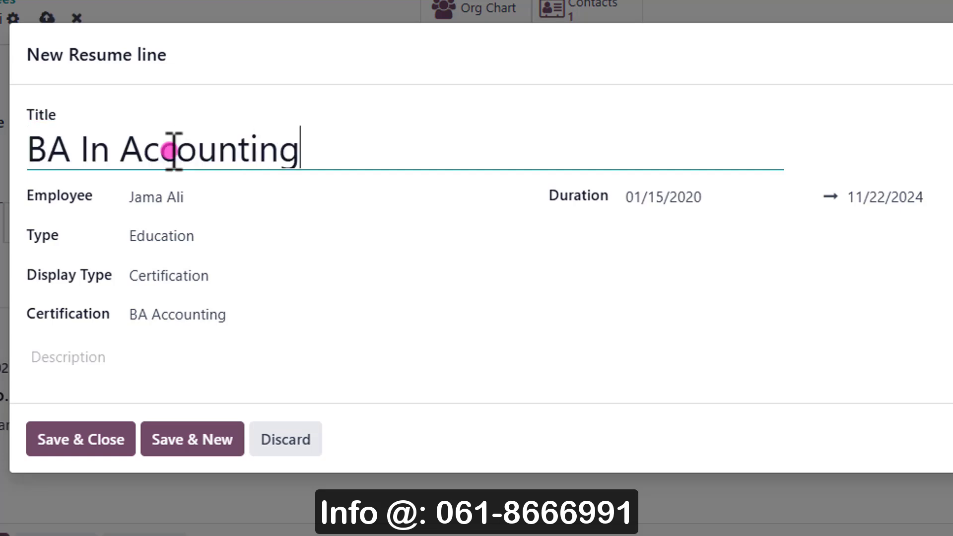
pyautogui.click(97, 433)
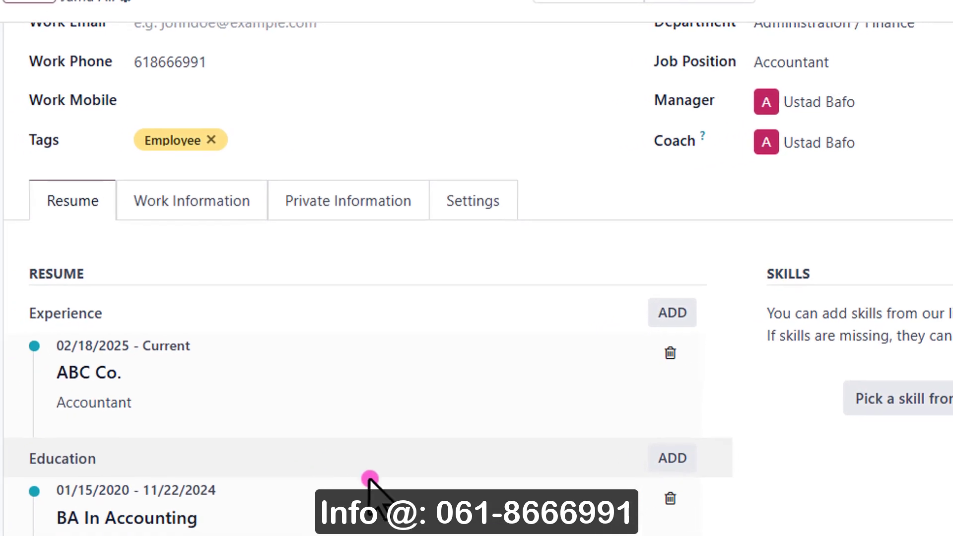
# - Open the skill selection for the employee and examine the skills offered for Languages and Soft Skills
pyautogui.scroll(-2, 538, 411)
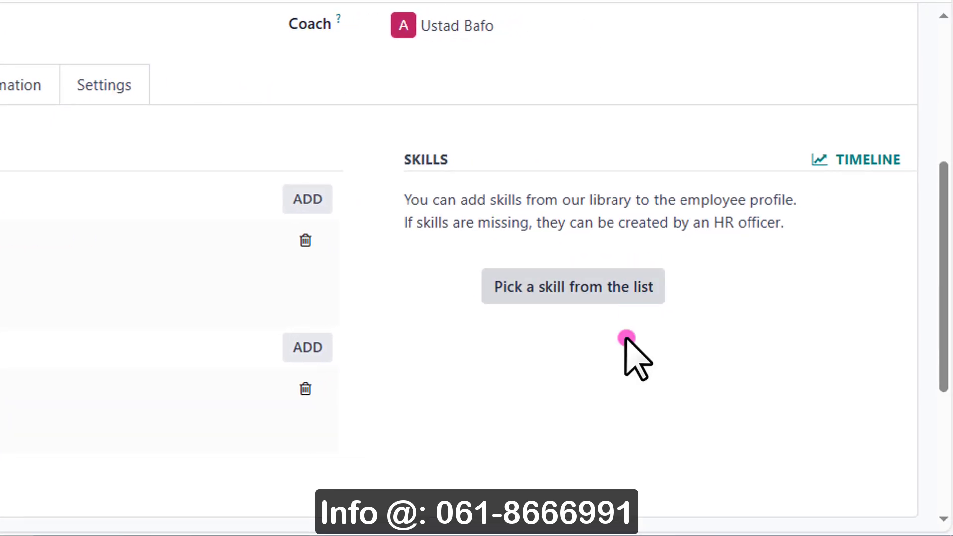
pyautogui.click(591, 290)
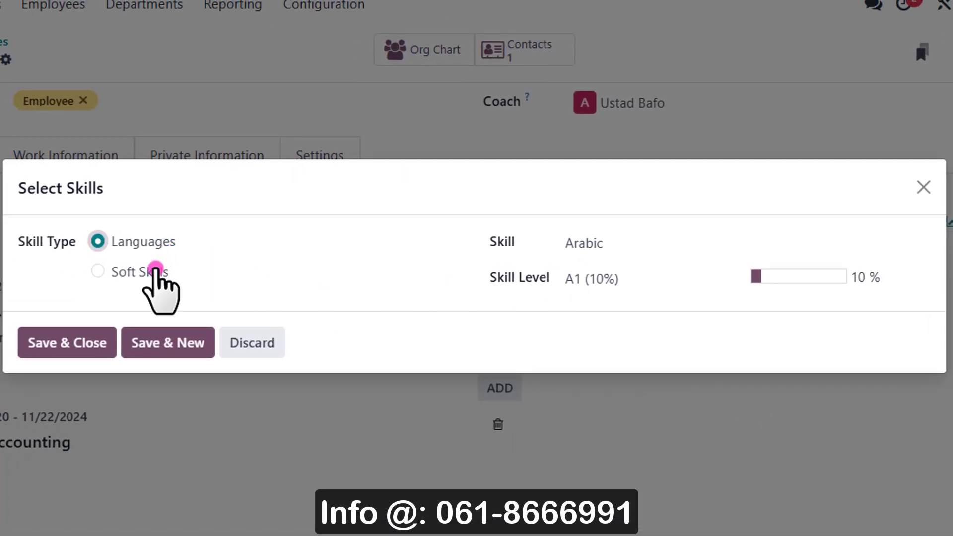
pyautogui.click(655, 246)
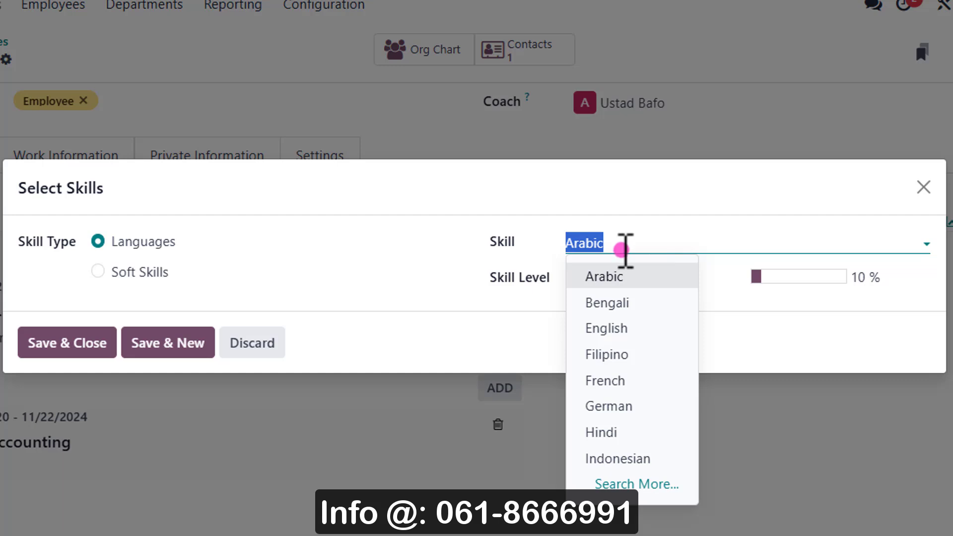
pyautogui.click(124, 273)
pyautogui.click(653, 245)
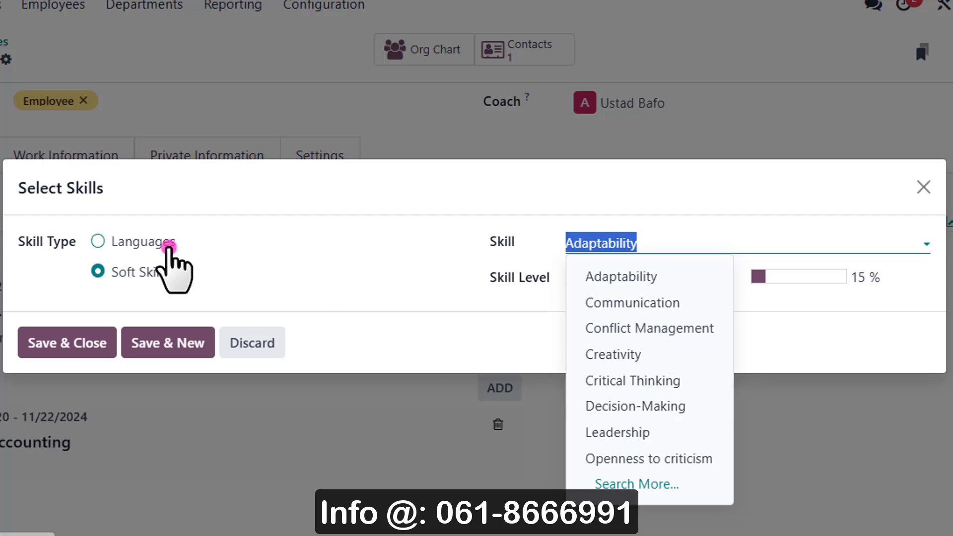
# - Choose the Languages skill type and set the skill to English at level B1 (60%)
pyautogui.click(185, 243)
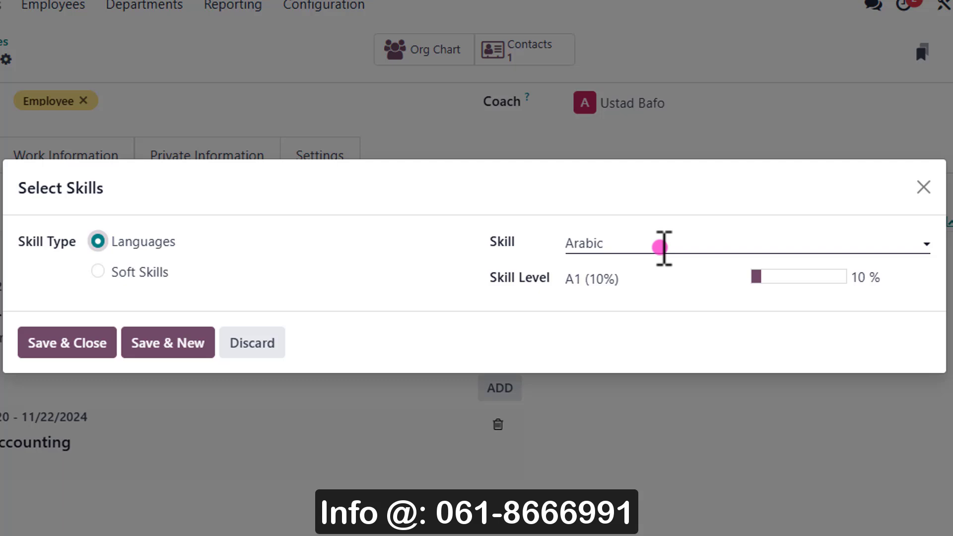
pyautogui.click(663, 248)
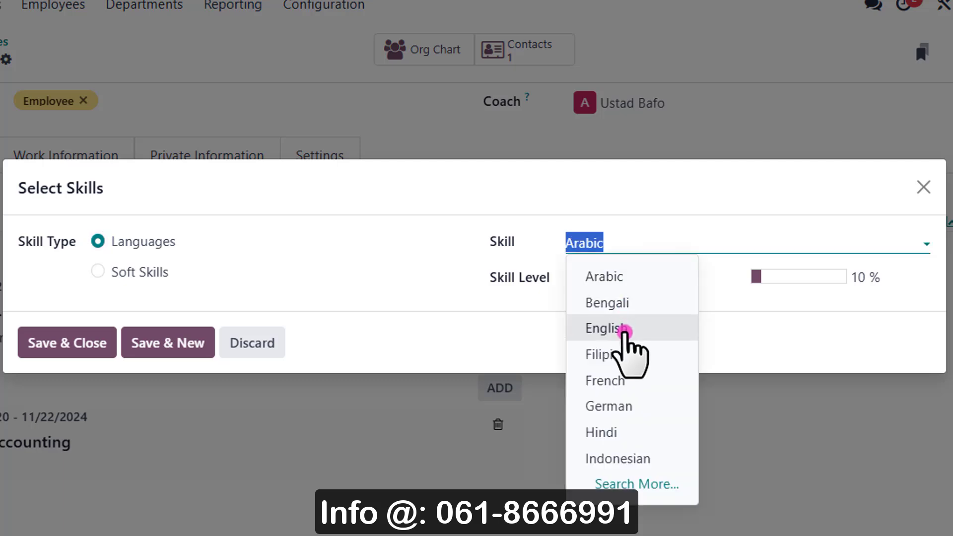
pyautogui.click(620, 328)
pyautogui.click(631, 279)
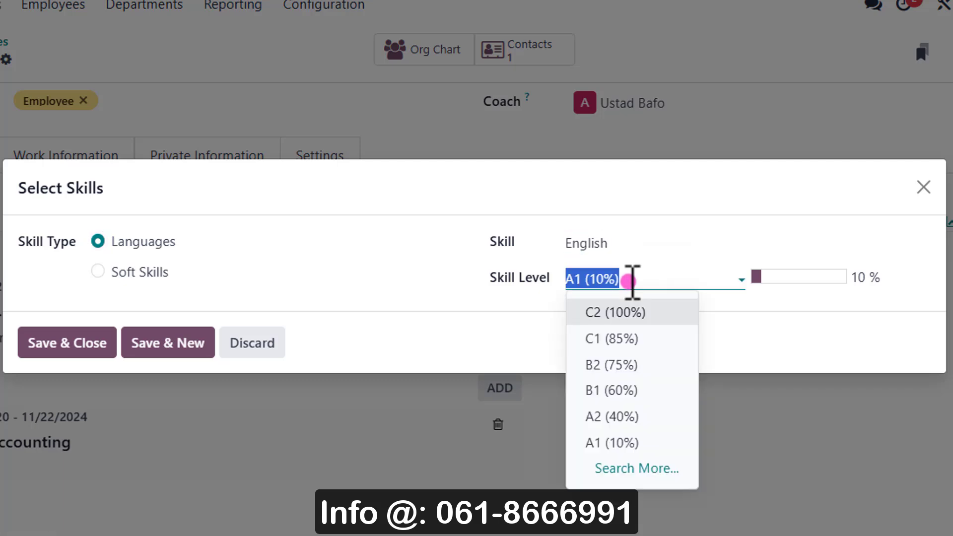
pyautogui.click(618, 391)
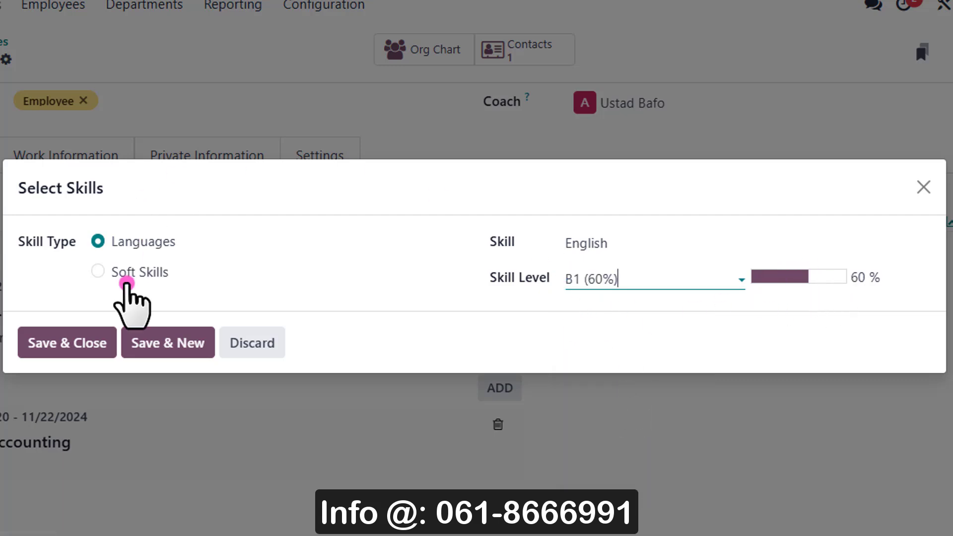
# - Save the English skill to the employee's record and return to the employees overview
pyautogui.click(69, 350)
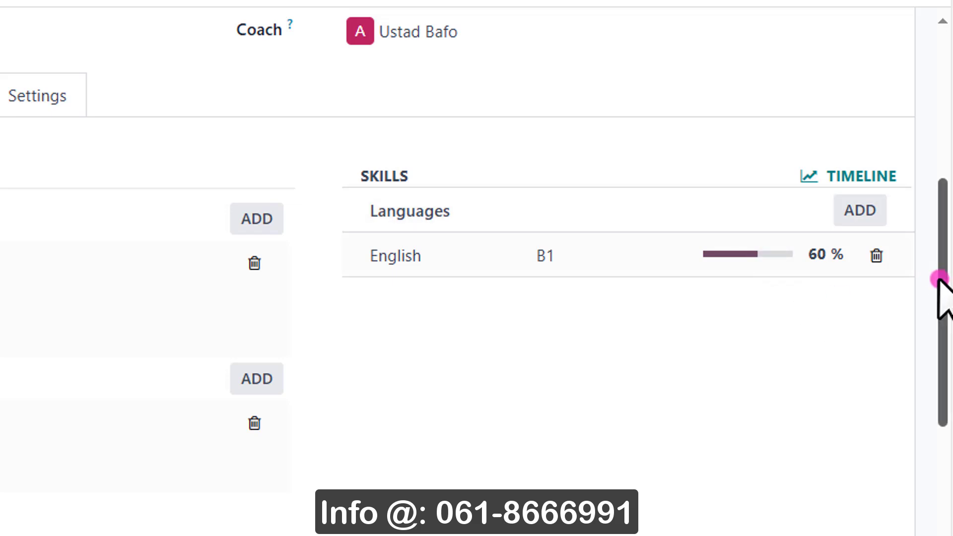
pyautogui.moveTo(940, 279); pyautogui.dragTo(924, 101)
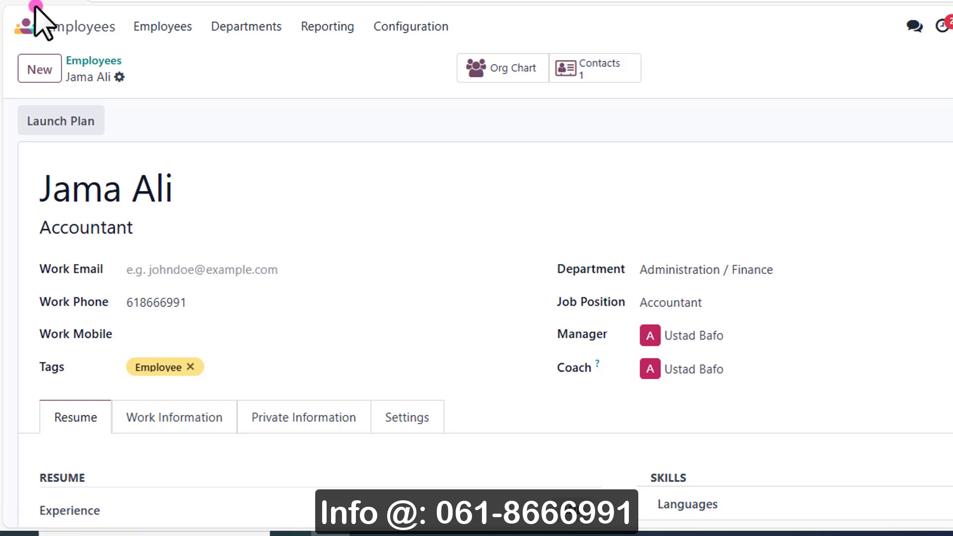
pyautogui.click(105, 61)
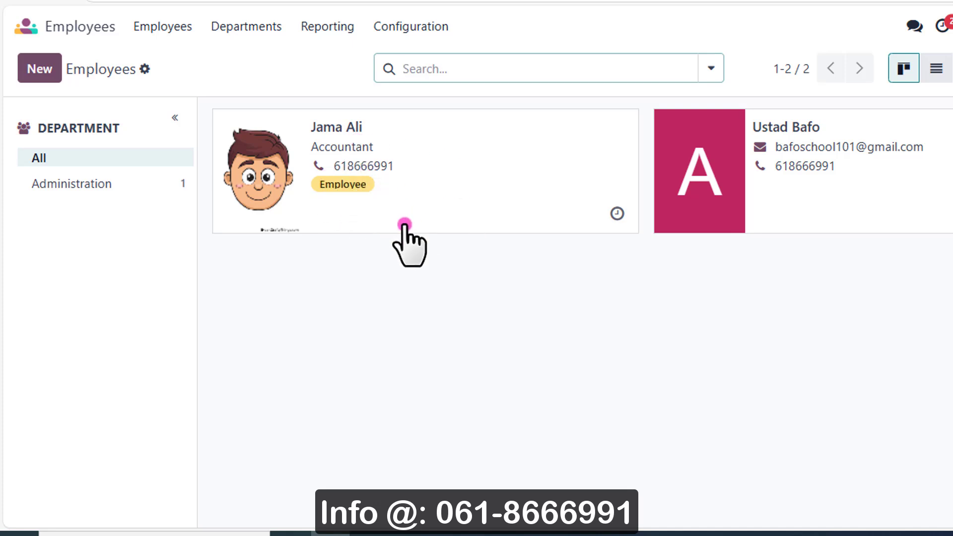
# - Reopen the new accountant's employee record, review its details and resume entries, and return to the employees overview
pyautogui.click(482, 357)
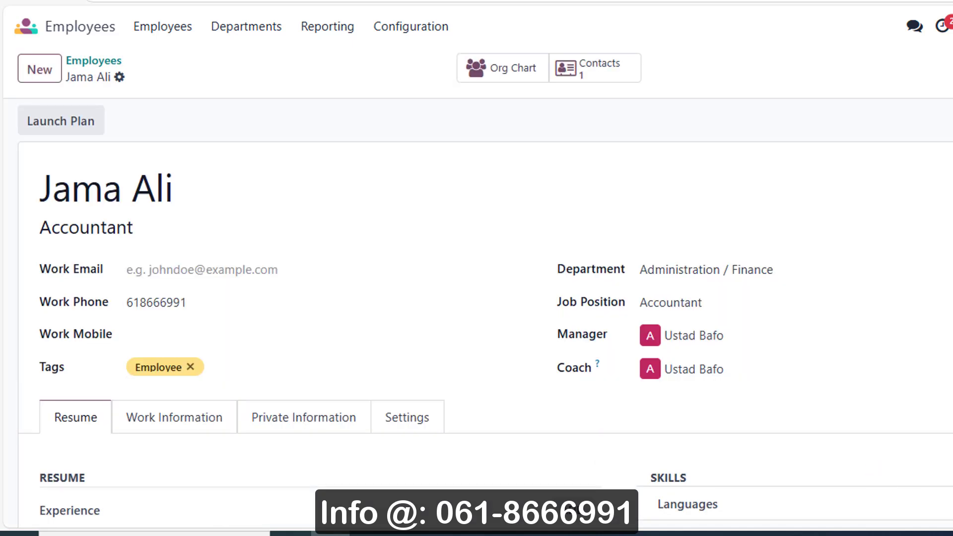
pyautogui.scroll(-6, 477, 313)
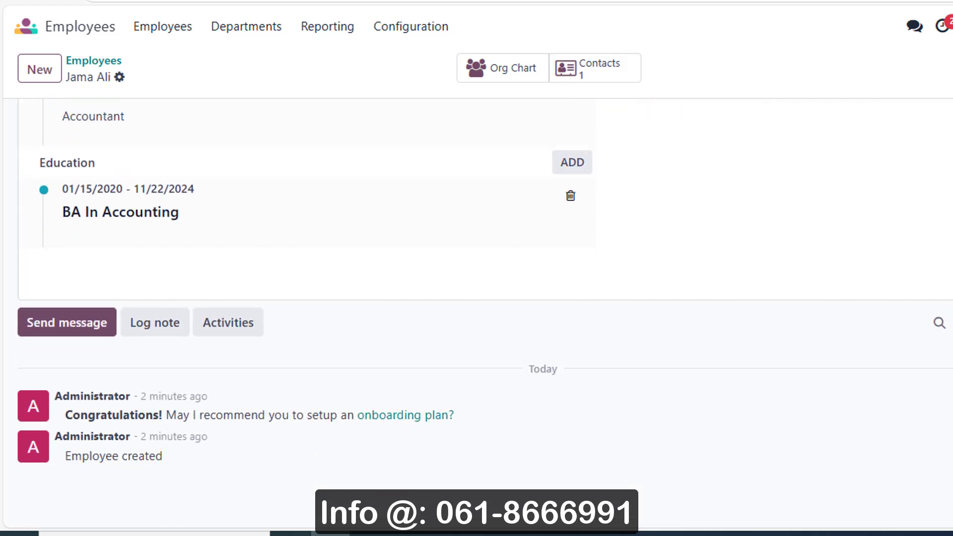
pyautogui.scroll(6, 476, 313)
pyautogui.click(80, 61)
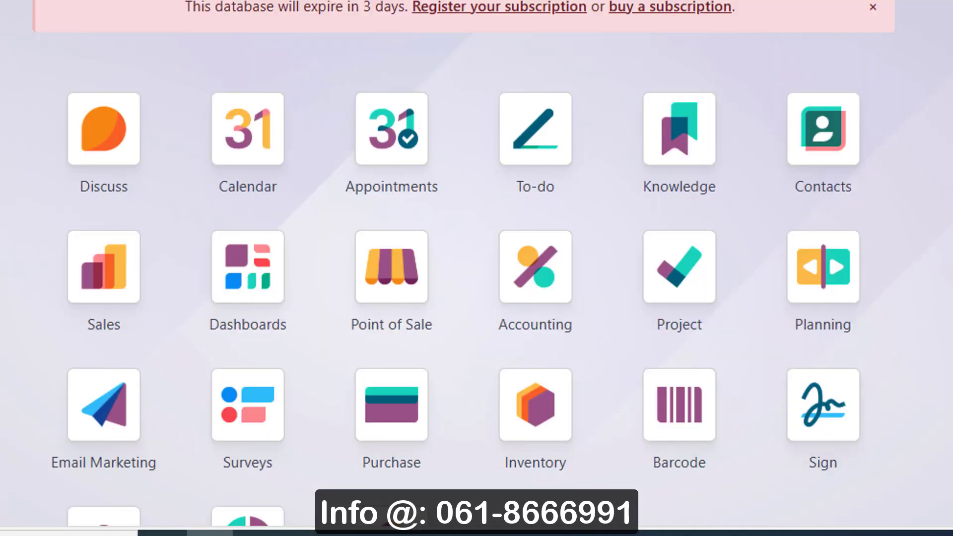
# - Look through the apps available on the home screen
pyautogui.scroll(-2, 919, 256)
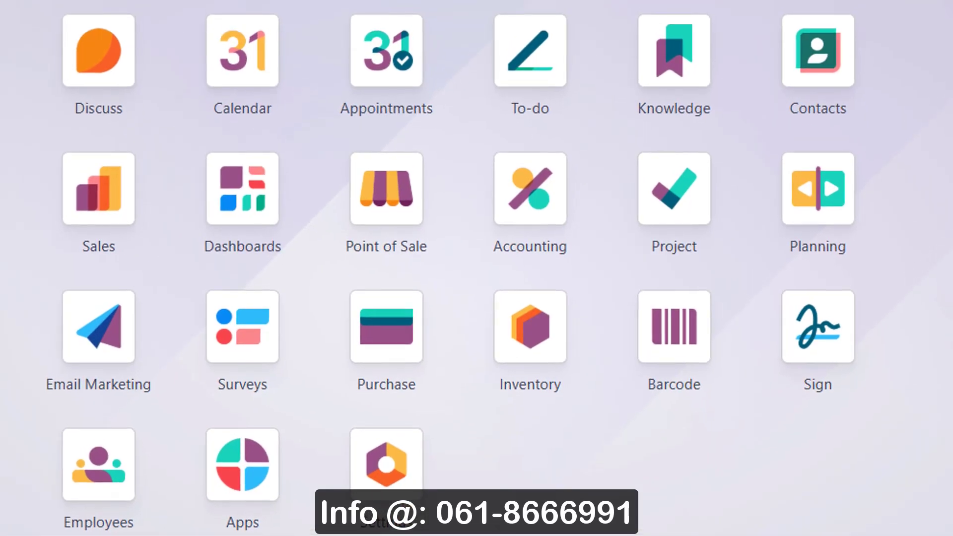